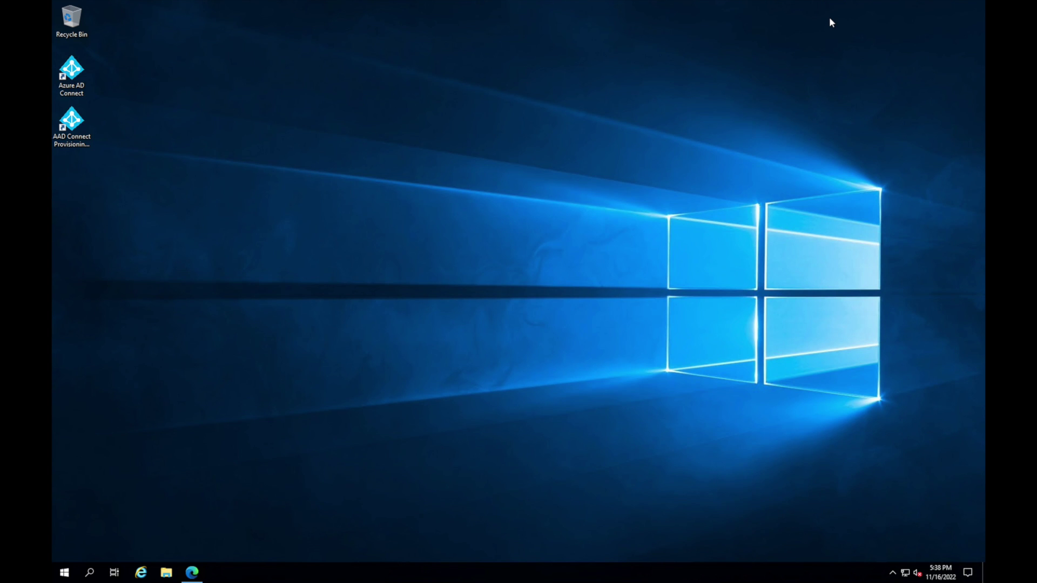
Download LAPS.x64.msi from the Local Administrator Password Solution page in Microsoft Edge.
{"action": "left_click", "coordinate": [193, 572]}
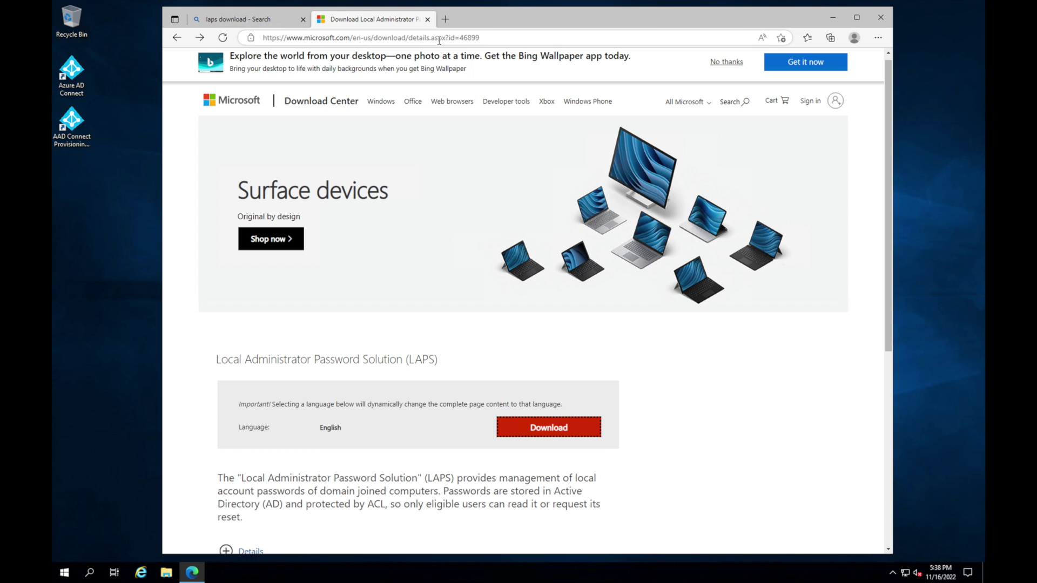
{"action": "left_click", "coordinate": [531, 431]}
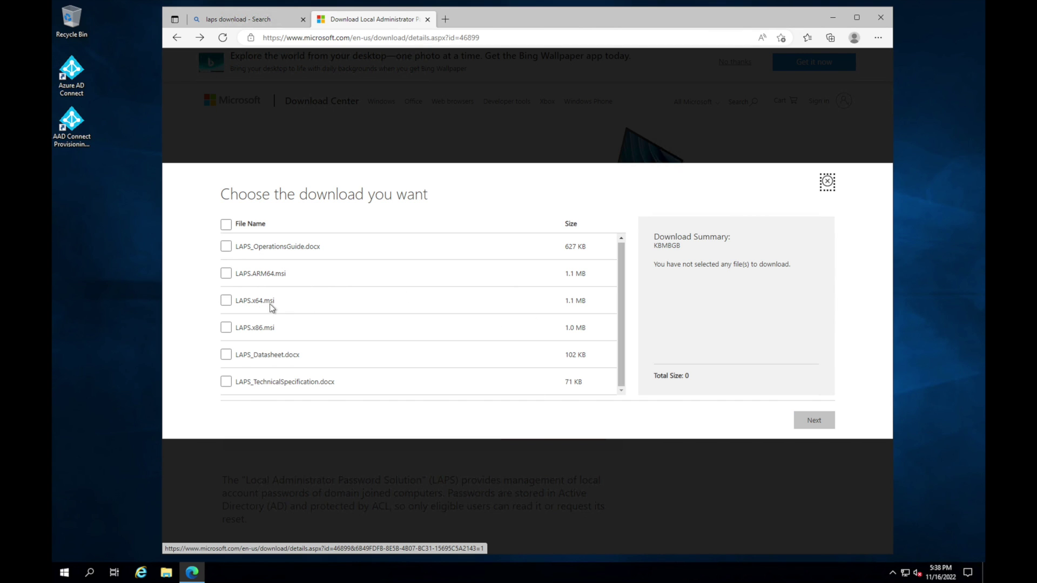
{"action": "left_click", "coordinate": [225, 300]}
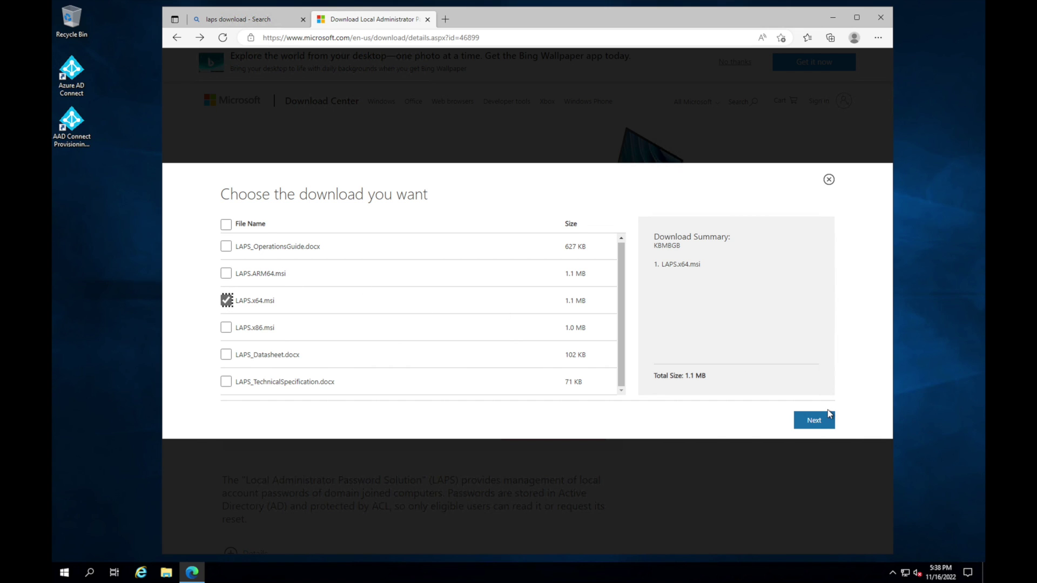
{"action": "left_click", "coordinate": [812, 421]}
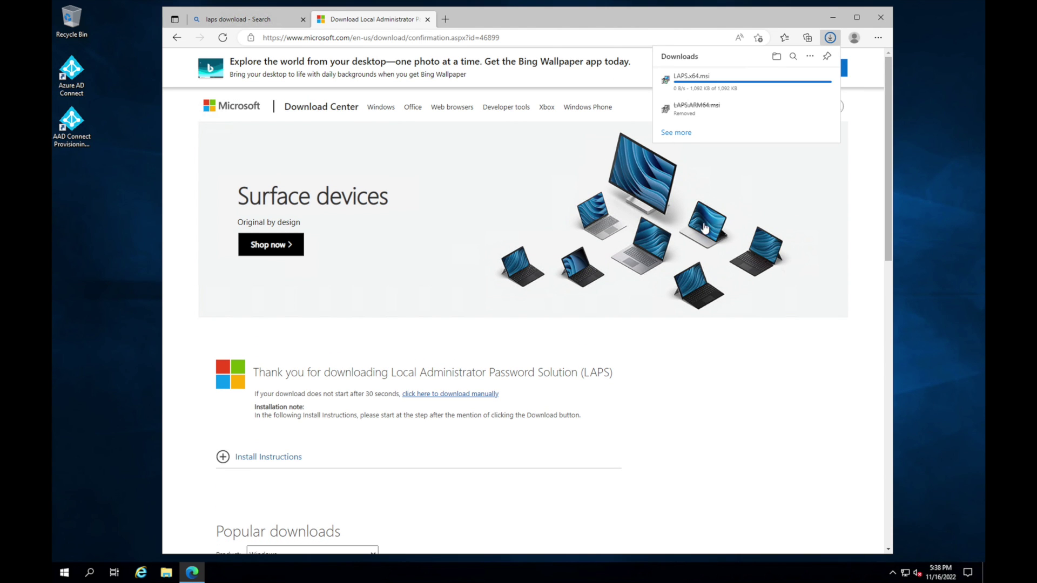
Launch the downloaded LAPS.x64.msi installer and accept its license agreement.
{"action": "left_click", "coordinate": [685, 85]}
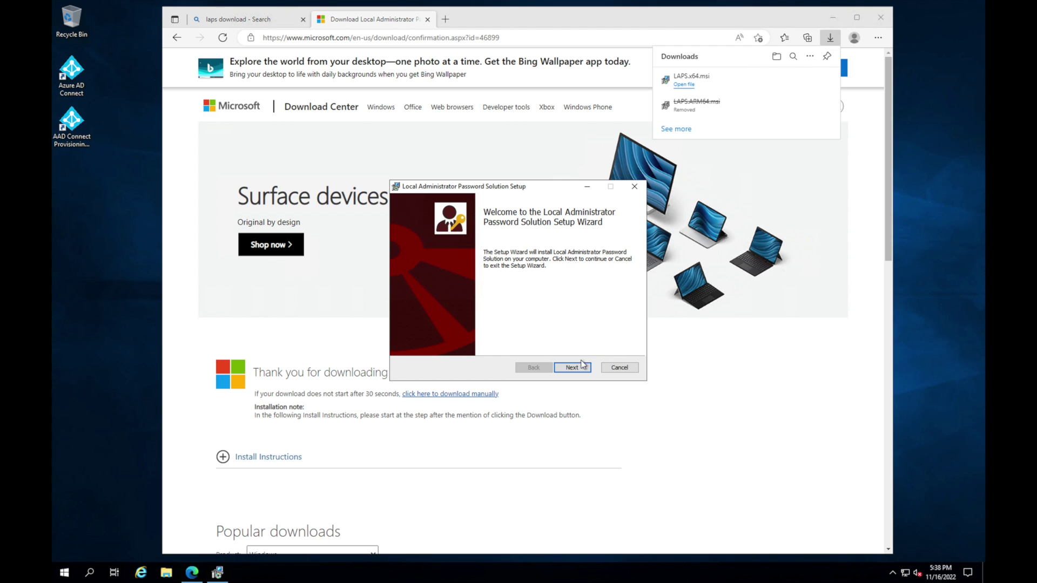
{"action": "left_click", "coordinate": [570, 368]}
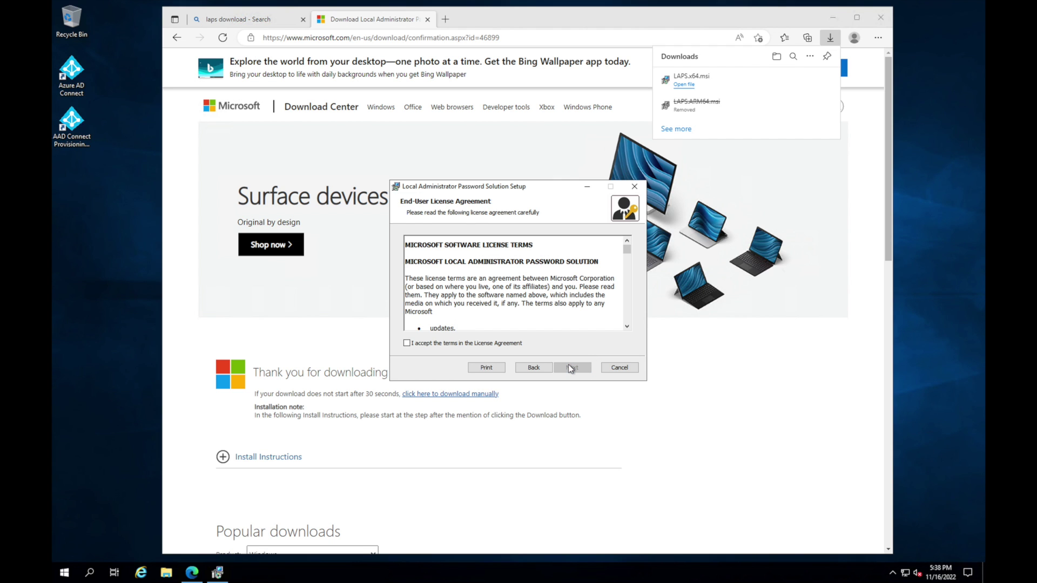
{"action": "left_click", "coordinate": [406, 343]}
{"action": "left_click", "coordinate": [566, 367]}
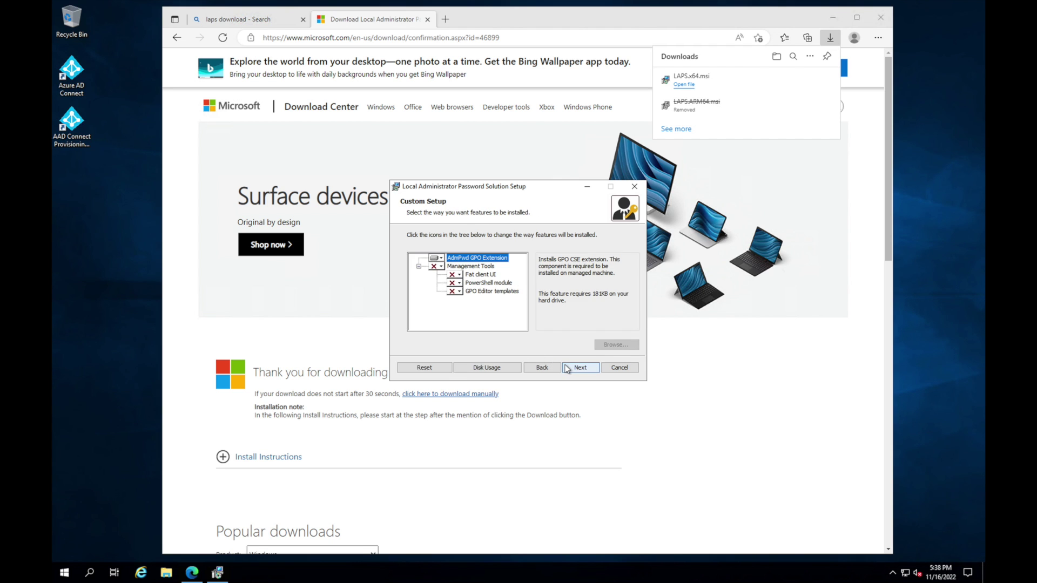
Set the entire Management Tools feature to install on the local hard drive and complete the LAPS installation.
{"action": "left_click", "coordinate": [438, 267]}
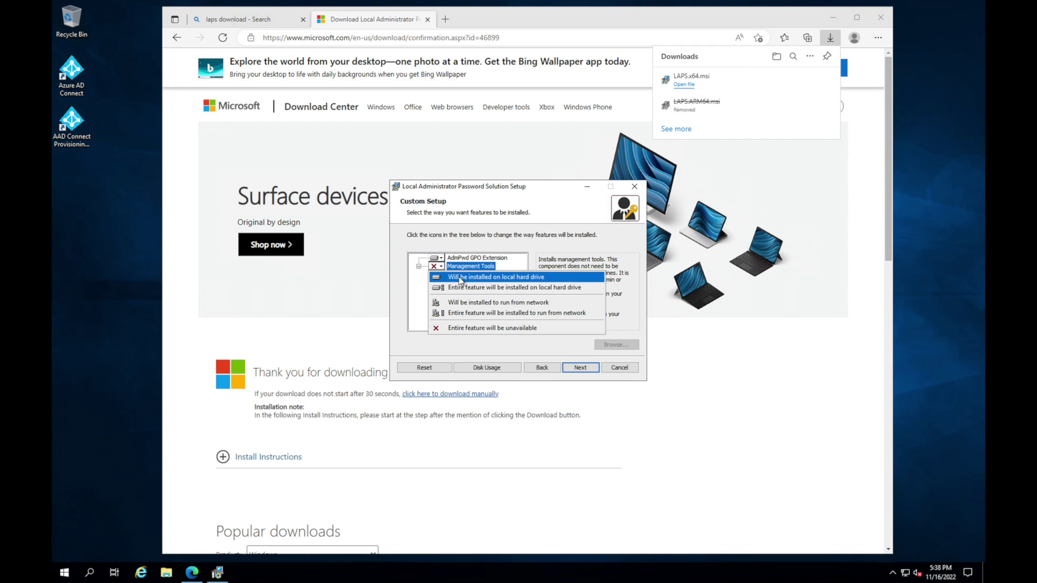
{"action": "left_click", "coordinate": [489, 288]}
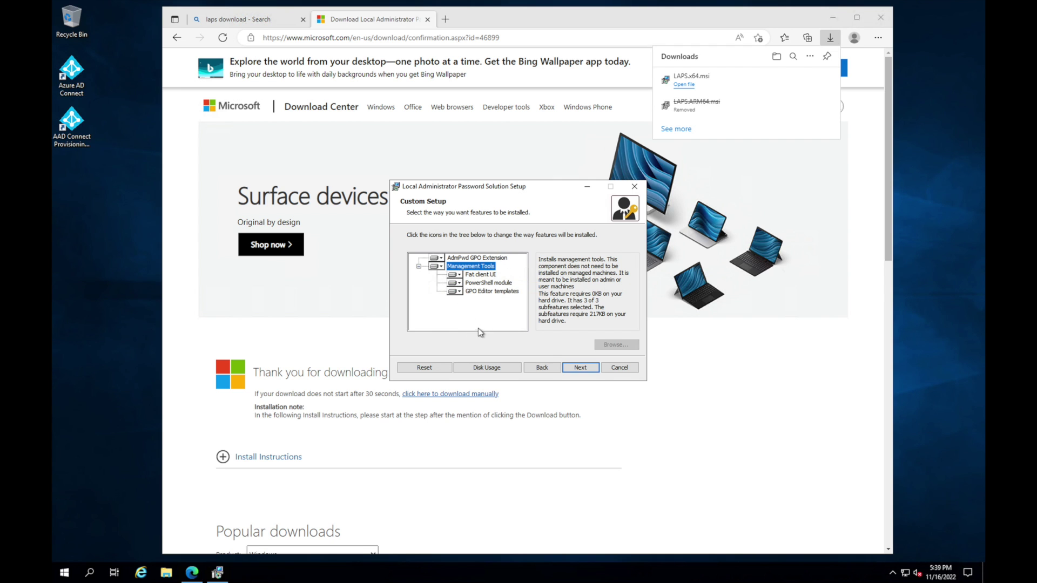
{"action": "left_click", "coordinate": [575, 368]}
{"action": "left_click", "coordinate": [574, 368]}
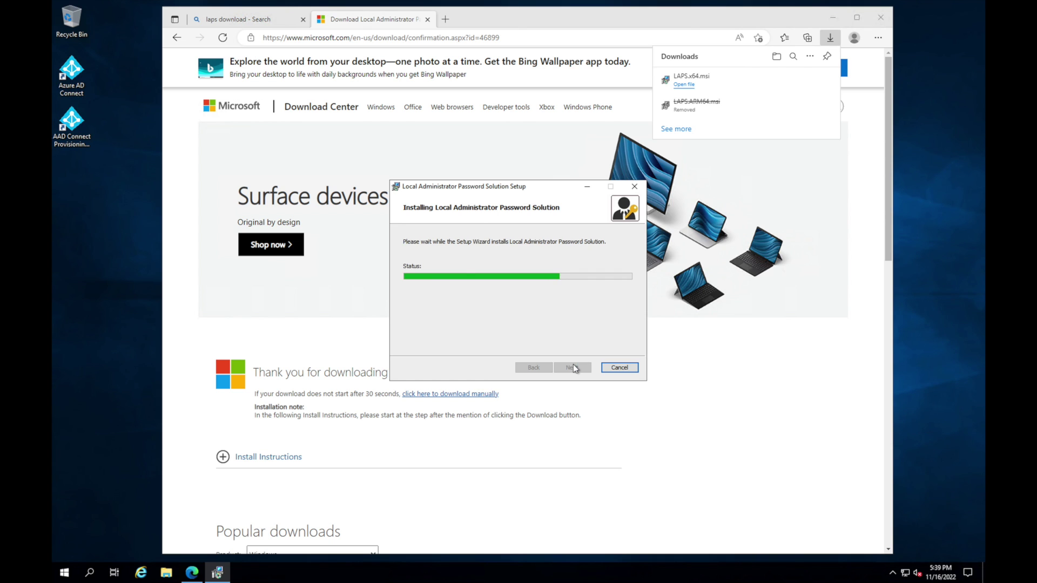
{"action": "left_click", "coordinate": [572, 368]}
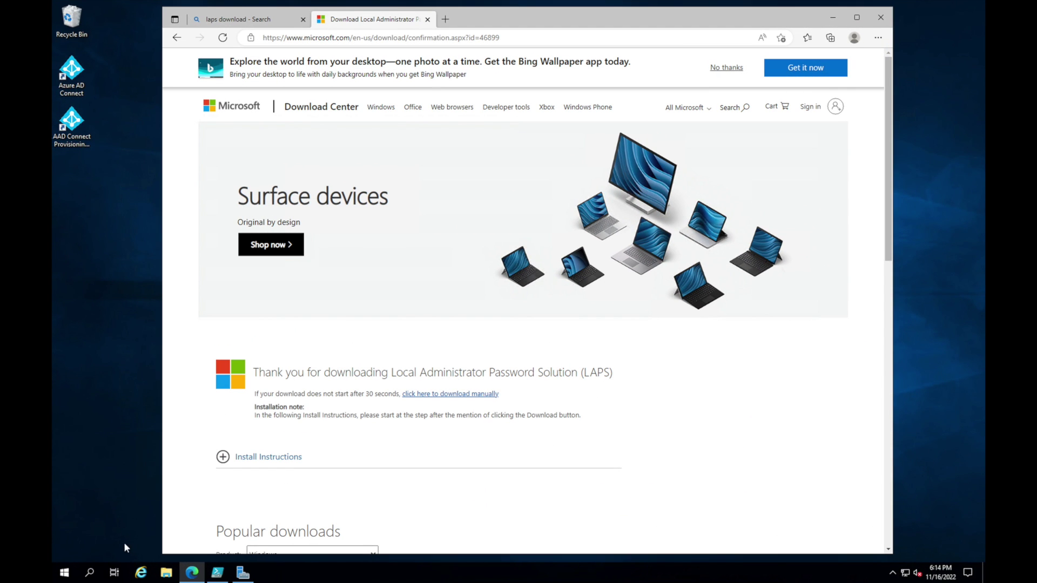
Open Windows PowerShell as administrator and widen its window.
{"action": "left_click", "coordinate": [66, 572]}
{"action": "type", "text": "powewr"}
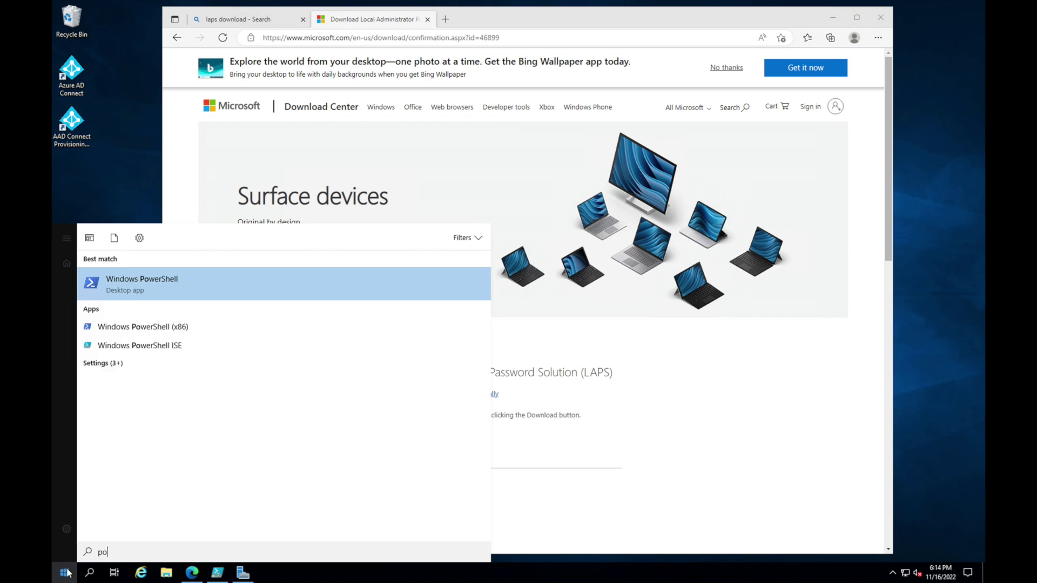
{"action": "key", "text": "BackSpace"}
{"action": "key", "text": "BackSpace"}
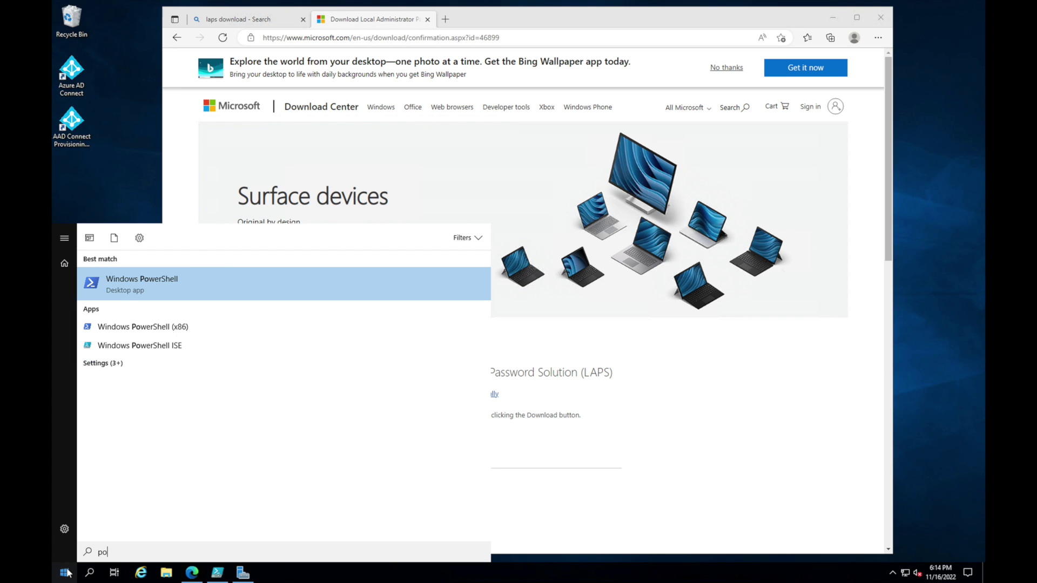
{"action": "type", "text": "r"}
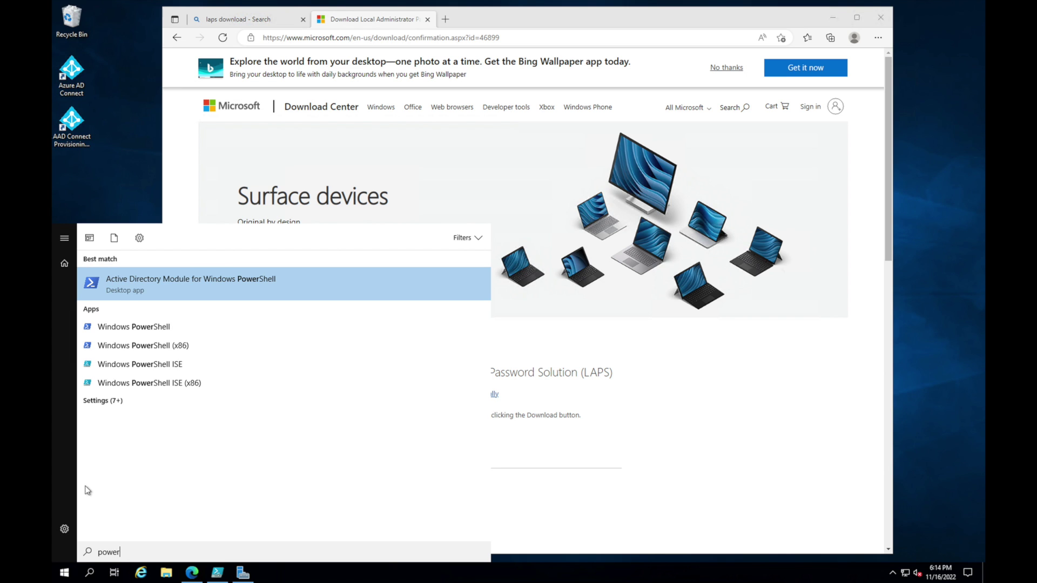
{"action": "right_click", "coordinate": [141, 327]}
{"action": "left_click", "coordinate": [181, 344]}
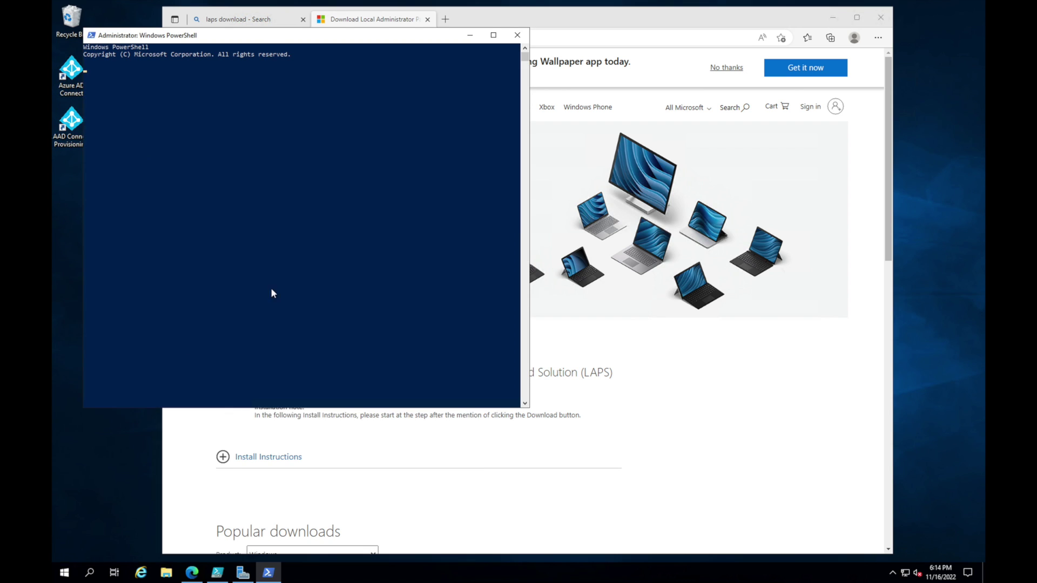
{"action": "left_click_drag", "start_coordinate": [529, 96], "coordinate": [644, 98]}
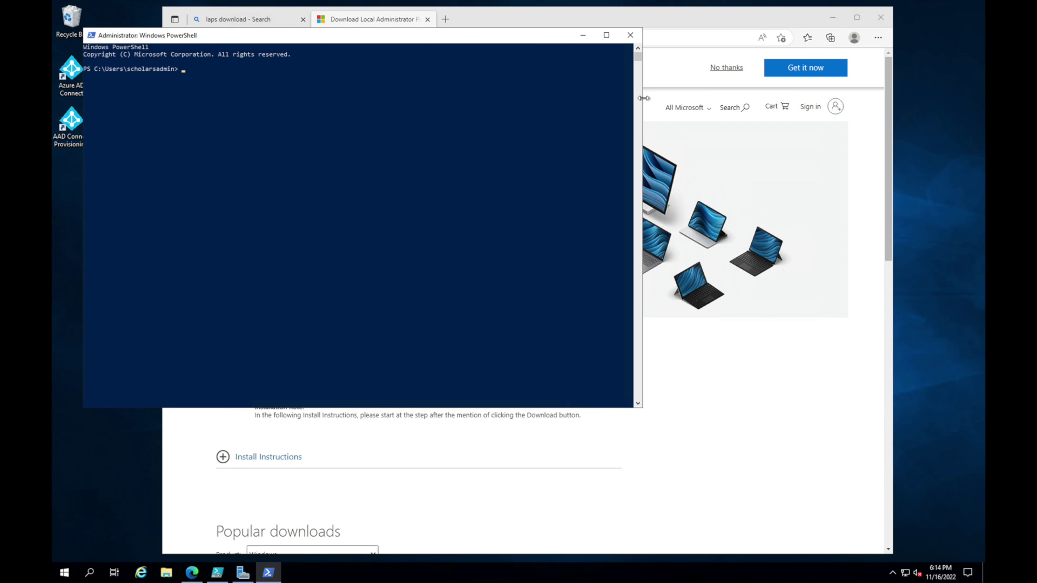
Import the AdmPwd.ps module and extend the Active Directory schema with Update-AdmPwdADSchema.
{"action": "type", "text": "Import-Module AdmPW"}
{"action": "key", "text": "BackSpace"}
{"action": "type", "text": "wd.ps"}
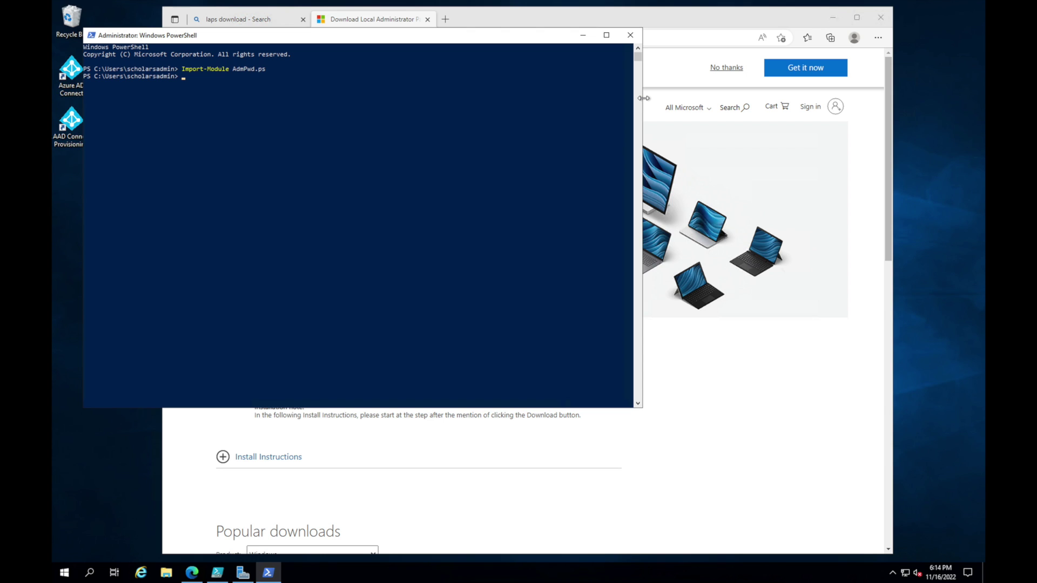
{"action": "type", "text": "Update-Admpwd"}
{"action": "key", "text": "Tab"}
{"action": "key", "text": "Return"}
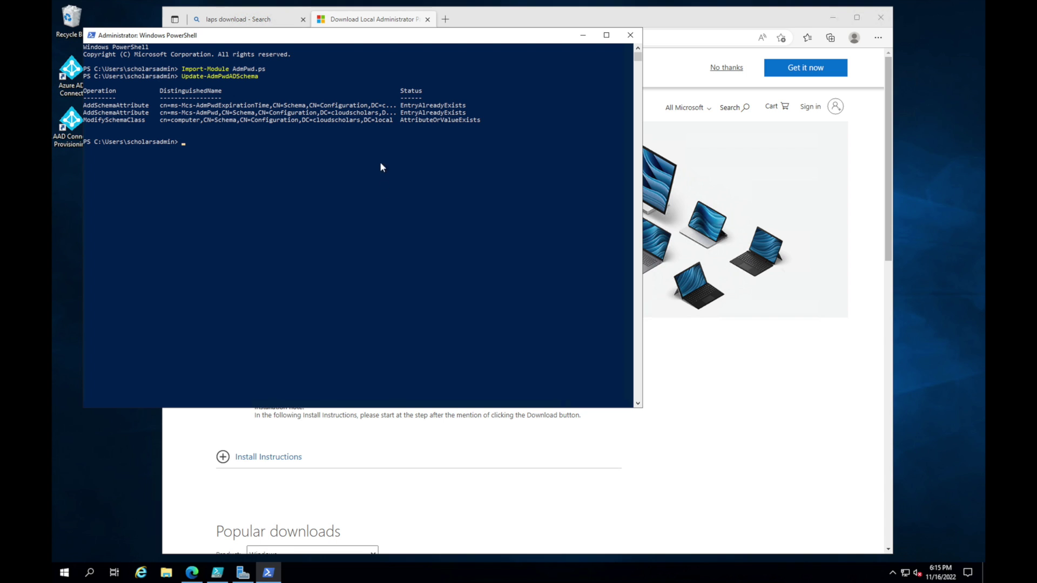
Open Active Directory Users and Computers and check whether the Advanced Features view option is enabled.
{"action": "left_click", "coordinate": [62, 574]}
{"action": "type", "text": "ad"}
{"action": "key", "text": "Return"}
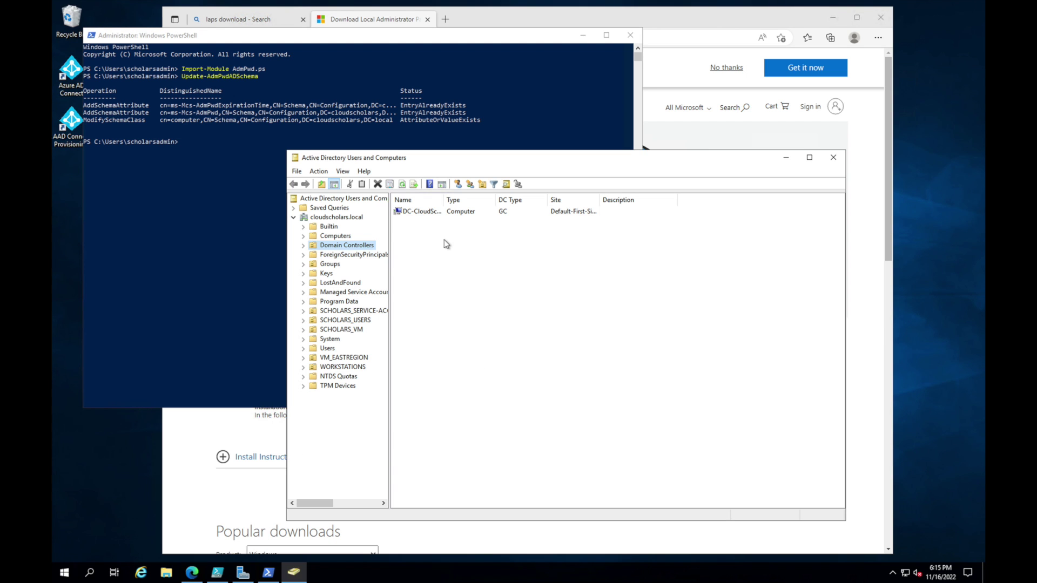
{"action": "right_click", "coordinate": [425, 213]}
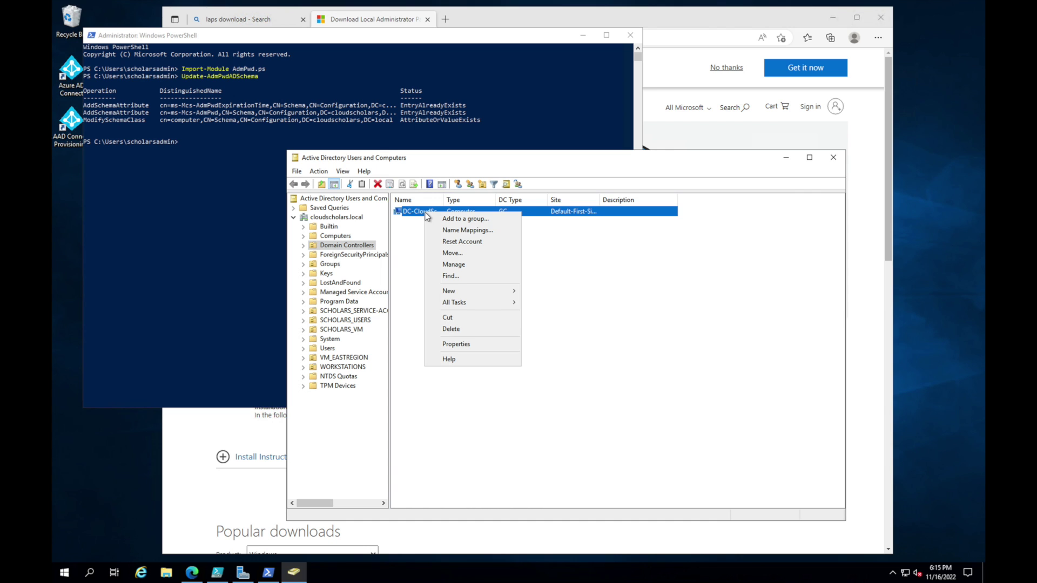
{"action": "left_click", "coordinate": [343, 171]}
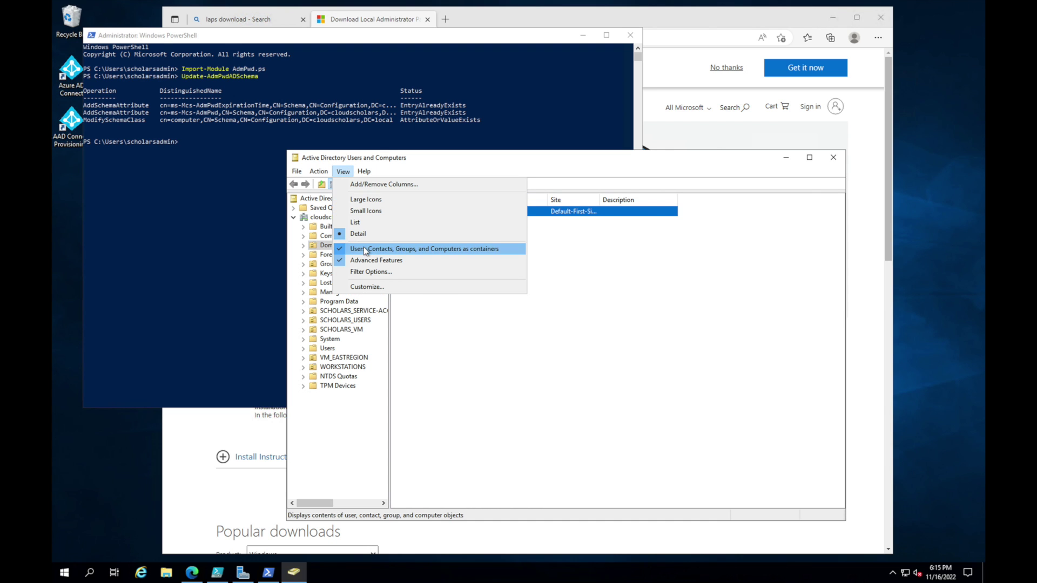
{"action": "left_click", "coordinate": [373, 260]}
Open the properties of the DC-CloudScholar domain controller and show its attribute list.
{"action": "left_click", "coordinate": [423, 213]}
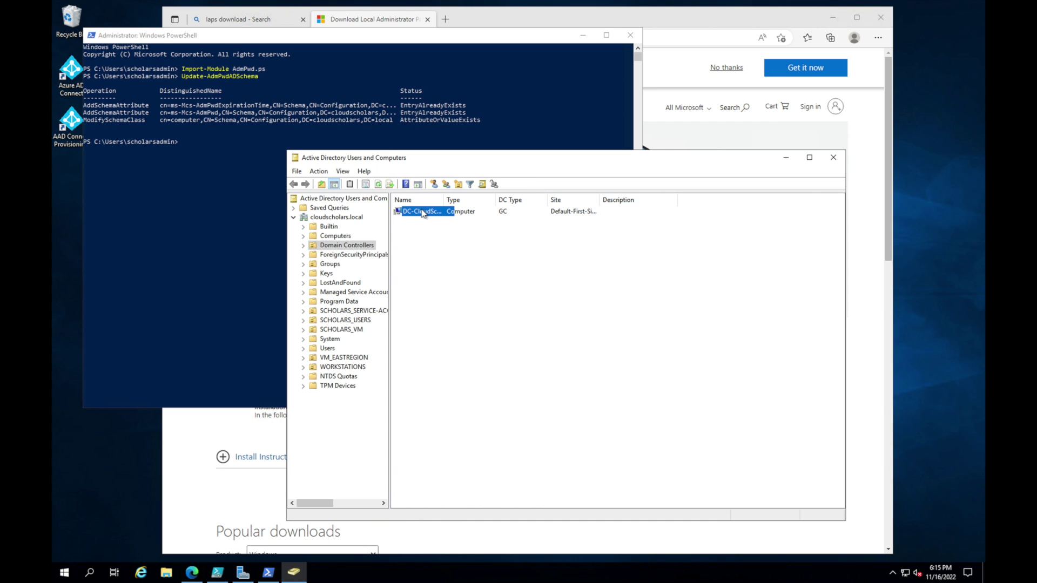
{"action": "right_click", "coordinate": [422, 212]}
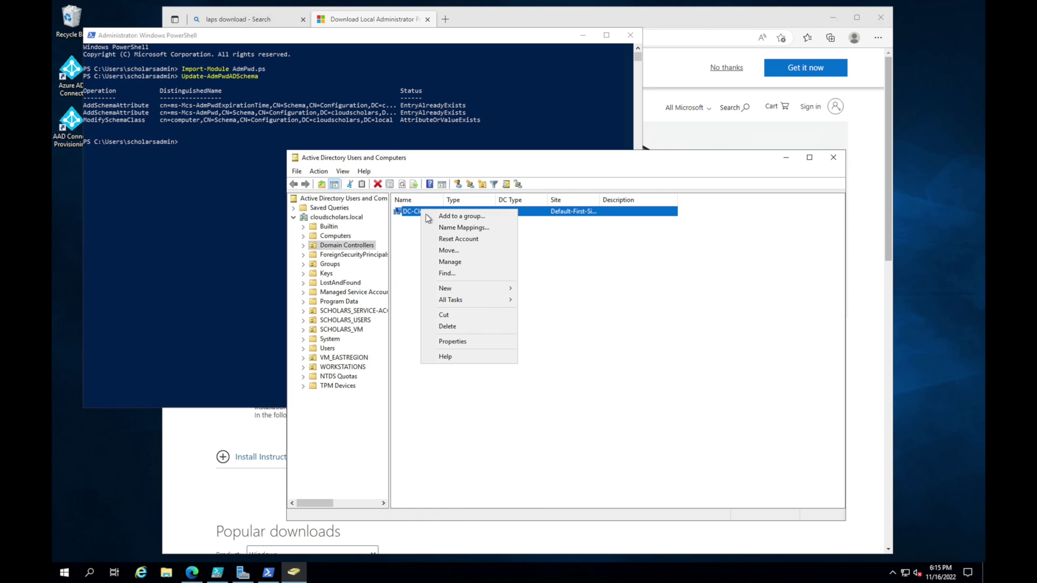
{"action": "left_click", "coordinate": [451, 342]}
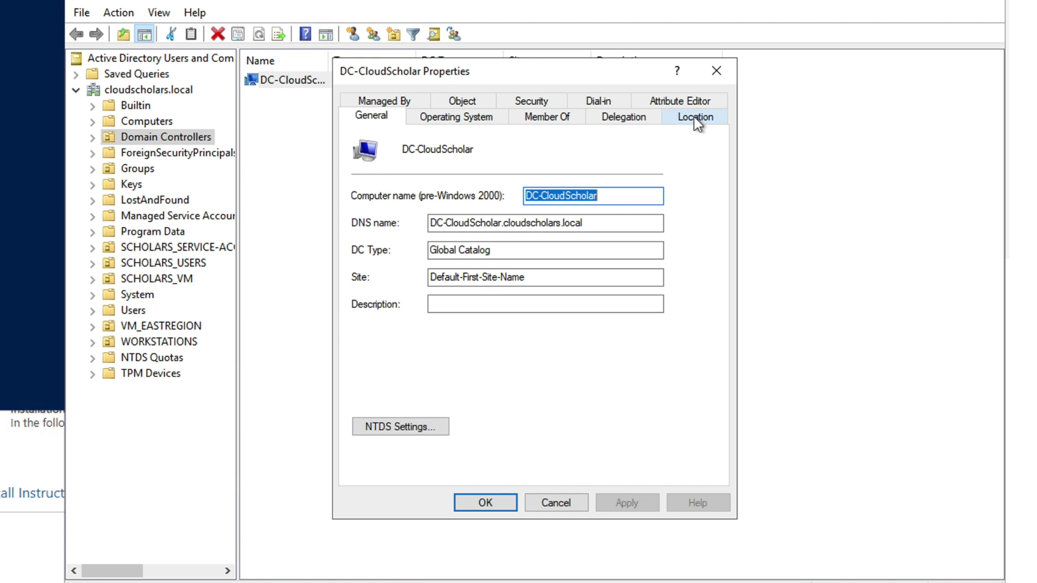
{"action": "left_click", "coordinate": [691, 103]}
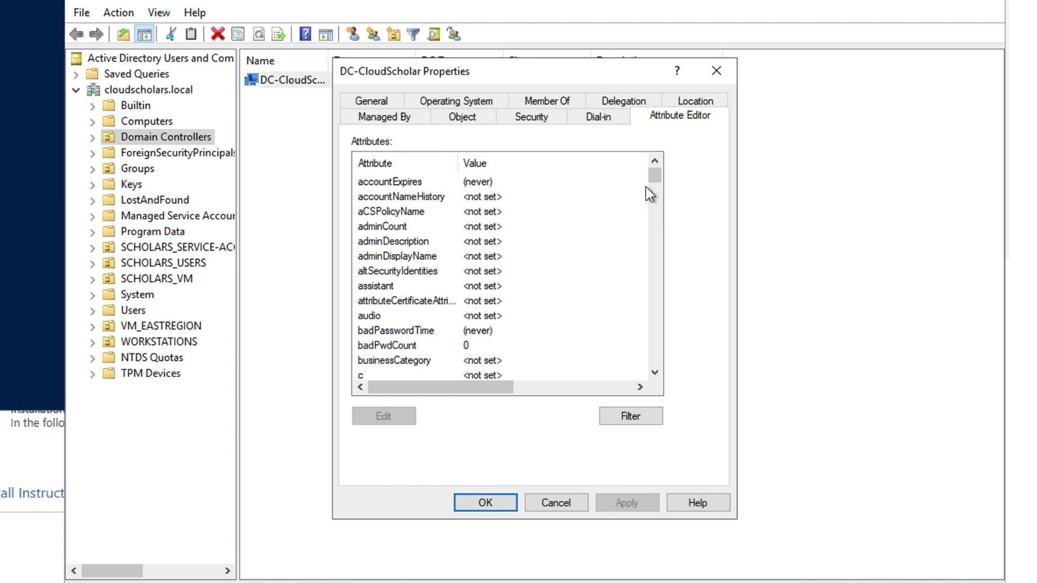
Locate the ms-Mcs-AdmPwd and ms-Mcs-AdmPwdExpirationTime attributes of DC-CloudScholar, widening the attribute names and moving the properties window aside.
{"action": "left_click_drag", "start_coordinate": [657, 179], "coordinate": [659, 231]}
{"action": "left_click_drag", "start_coordinate": [659, 235], "coordinate": [659, 262]}
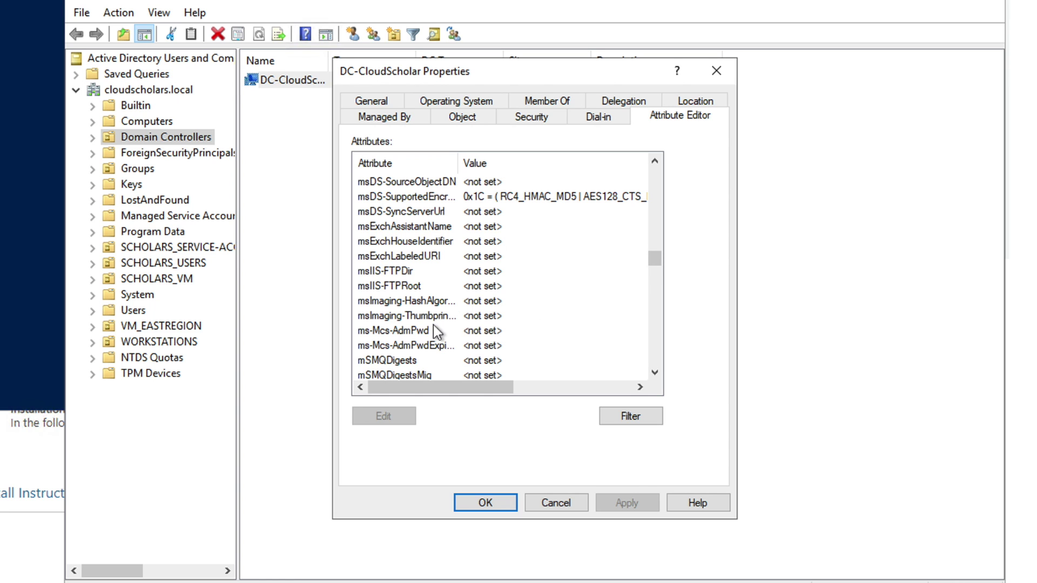
{"action": "left_click", "coordinate": [433, 330]}
{"action": "left_click_drag", "start_coordinate": [458, 162], "coordinate": [533, 162]}
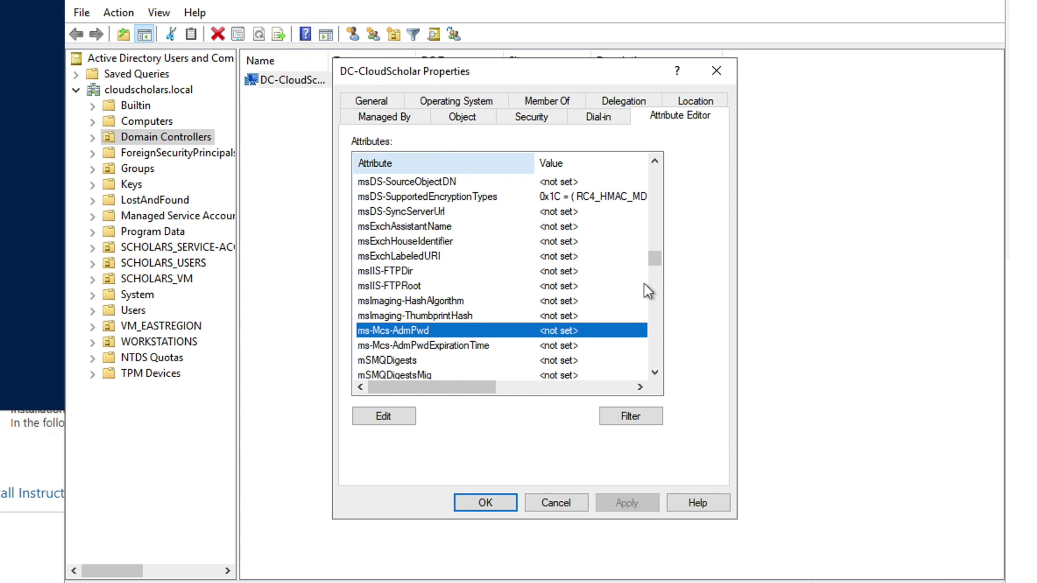
{"action": "left_click", "coordinate": [654, 372]}
{"action": "left_click", "coordinate": [655, 372]}
{"action": "left_click", "coordinate": [655, 372]}
{"action": "left_click", "coordinate": [655, 373]}
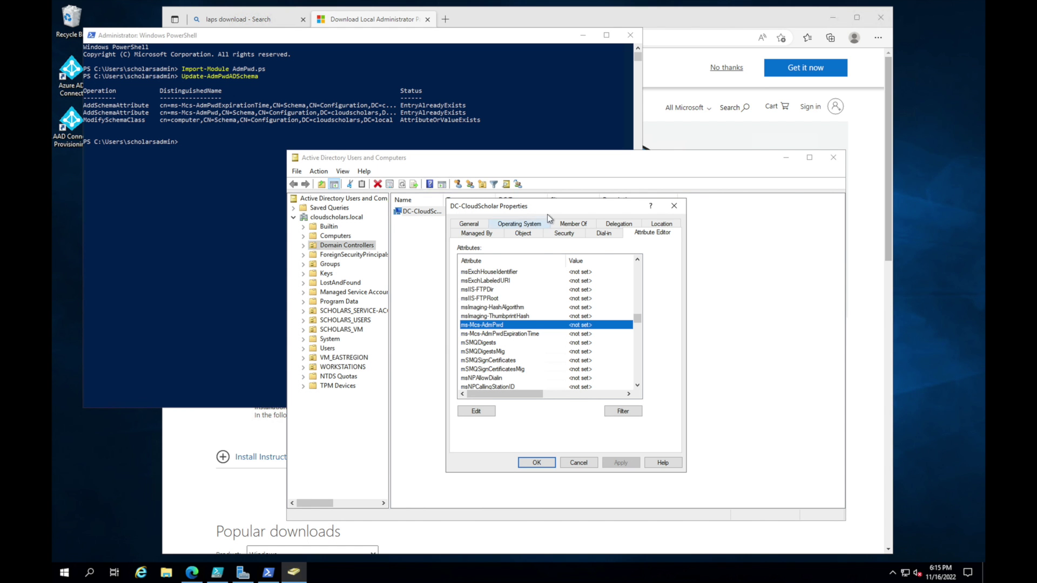
{"action": "left_click_drag", "start_coordinate": [552, 209], "coordinate": [792, 160]}
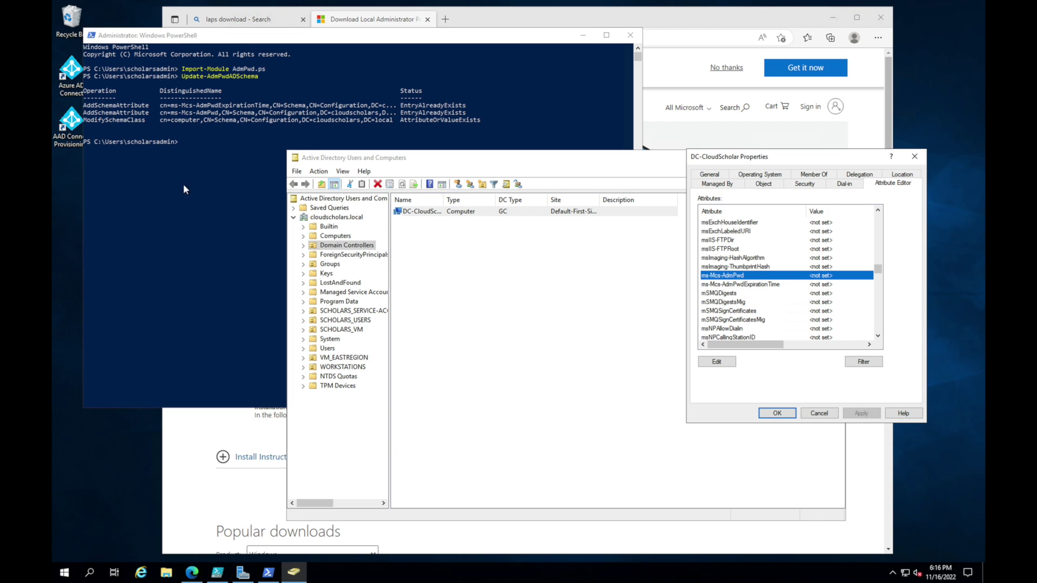
Switch to PowerShell and delegate computer self permission on the VM_EASTREGION OU with Set-AdmPwdComputerSelfPermission -OrgUnit VM_EASTREGION.
{"action": "left_click", "coordinate": [351, 361]}
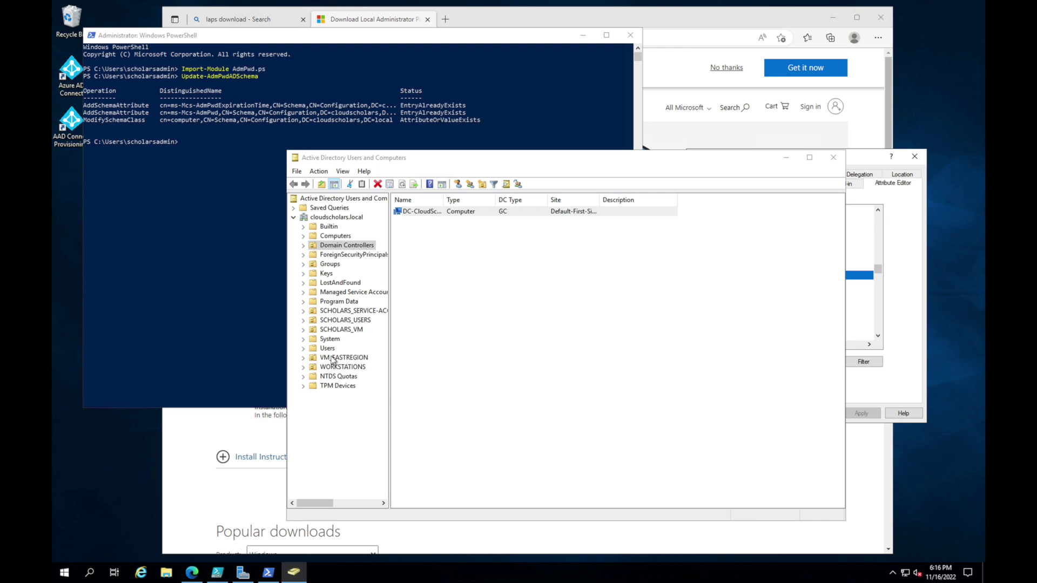
{"action": "left_click", "coordinate": [216, 160]}
{"action": "type", "text": "Set-Ad"}
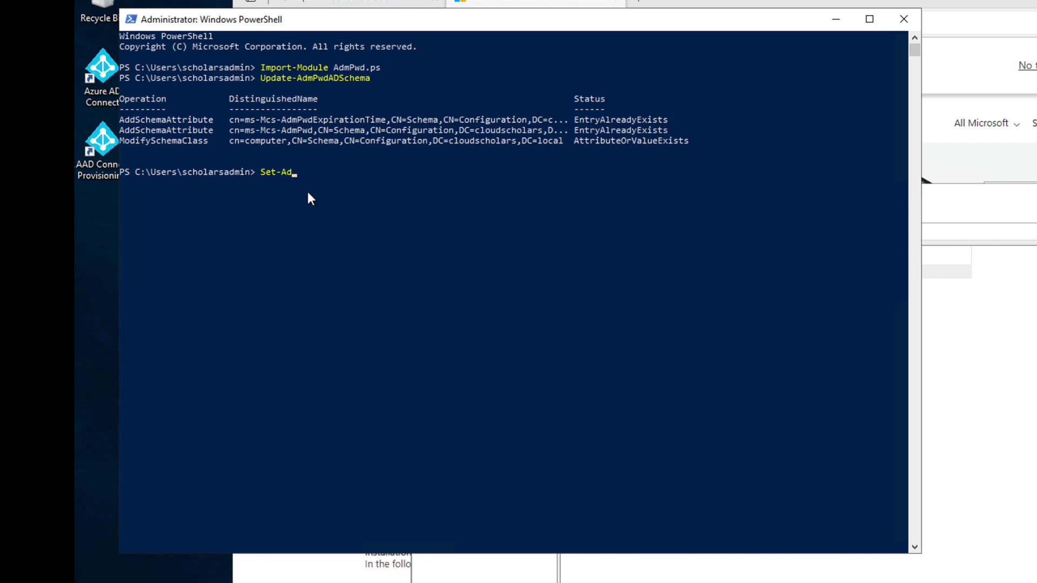
{"action": "type", "text": "mpwdco"}
{"action": "key", "text": "Tab"}
{"action": "type", "text": "-OrgUnit"}
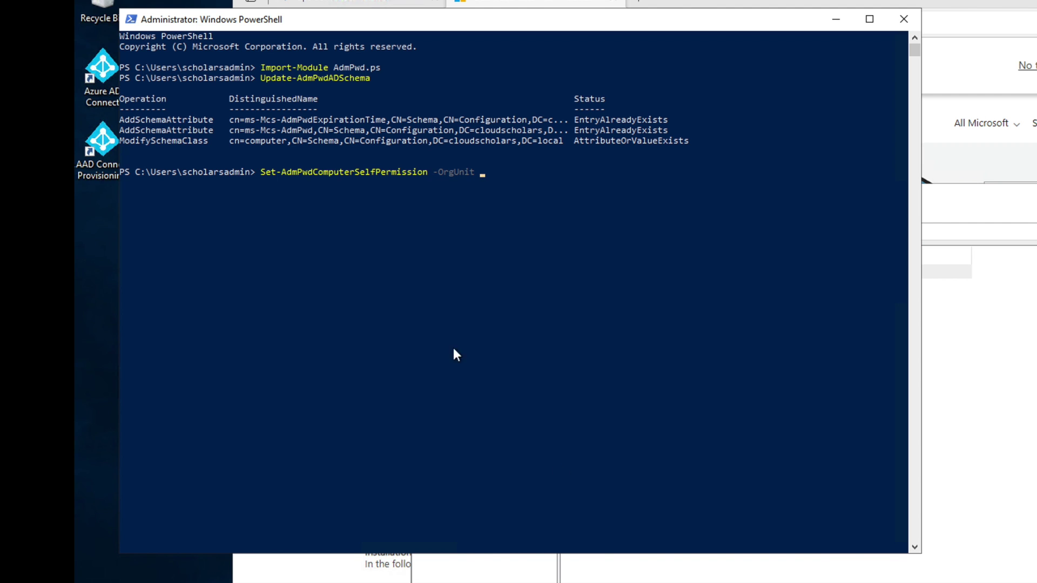
{"action": "key", "text": "alt+Tab"}
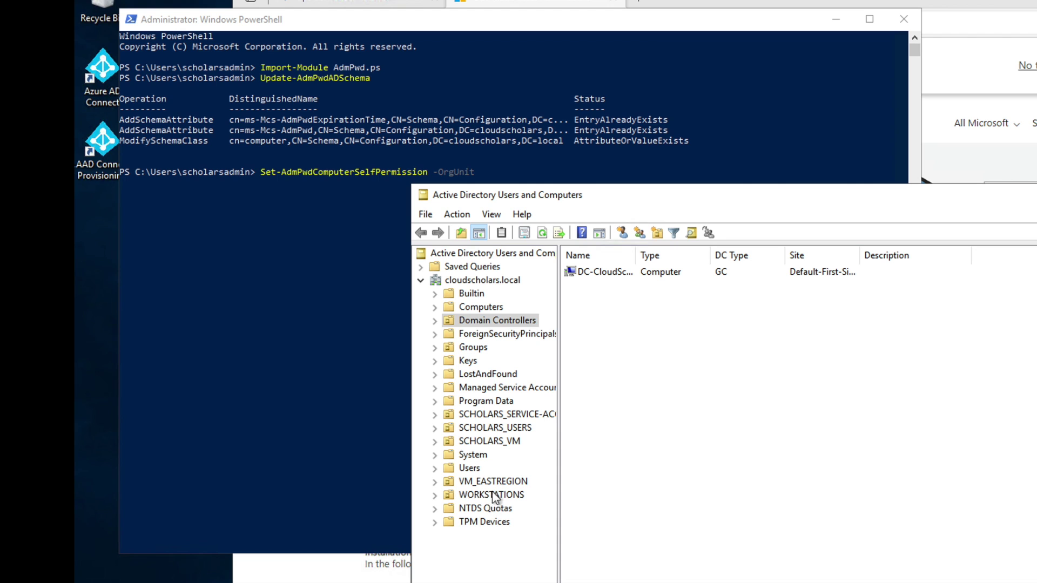
{"action": "left_click", "coordinate": [344, 284]}
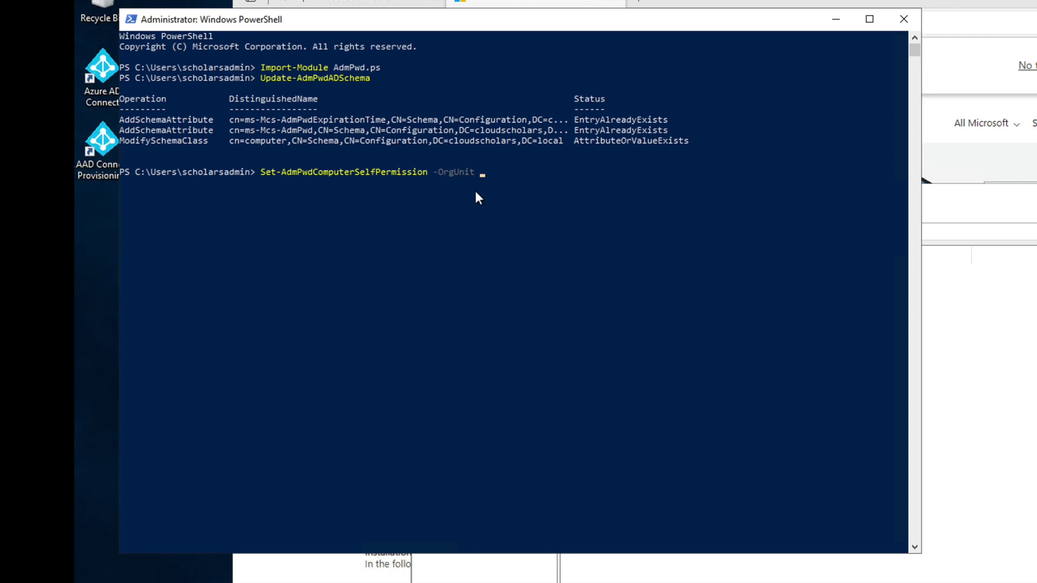
{"action": "type", "text": "VM_EASTREGION"}
{"action": "key", "text": "Return"}
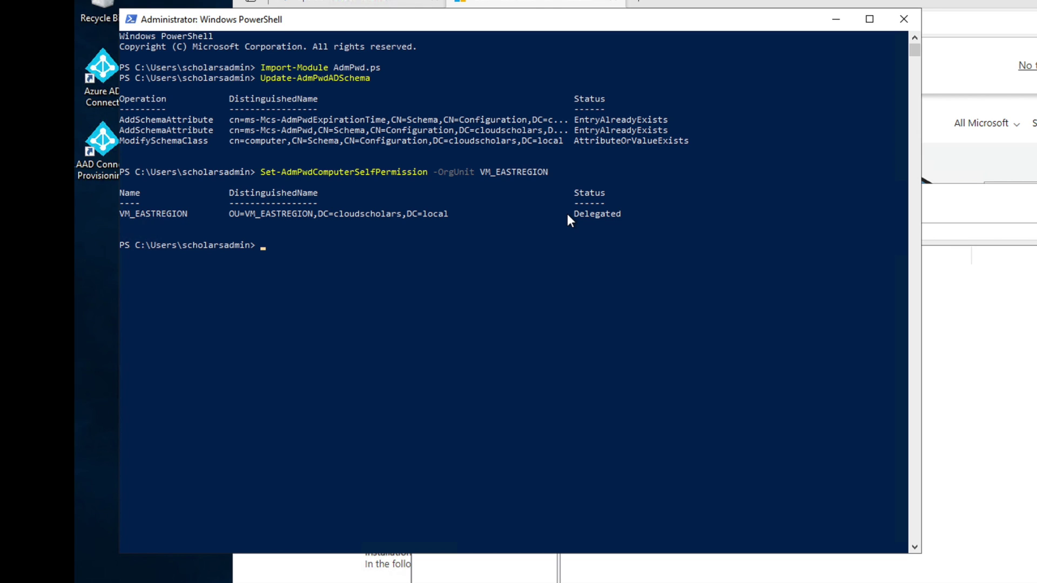
Query which accounts hold extended rights on the VM_EASTREGION OU with Find-AdmPwdExtendedRights -Identity VM_EASTREGION.
{"action": "type", "text": "Find-Admpwdext"}
{"action": "key", "text": "Tab"}
{"action": "type", "text": "-Ide"}
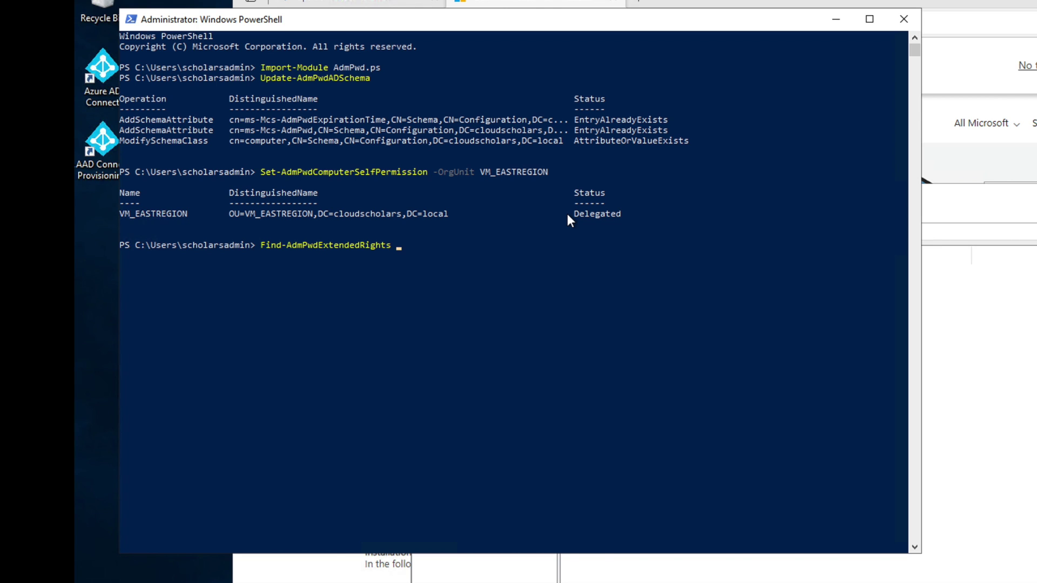
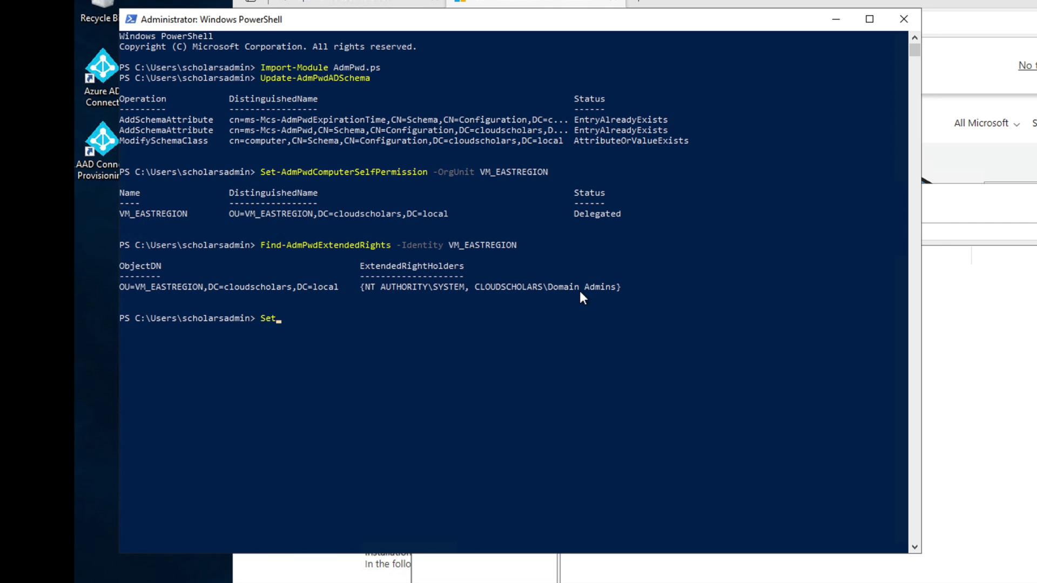
Grant the HELPDESK group password read permission by running Set-AdmPwdReadPasswordPermission -Identity VM_EASTREGION -AllowedPrincipals "HELPDESK".
{"action": "type", "text": "AdmpwdReas"}
{"action": "key", "text": "Tab"}
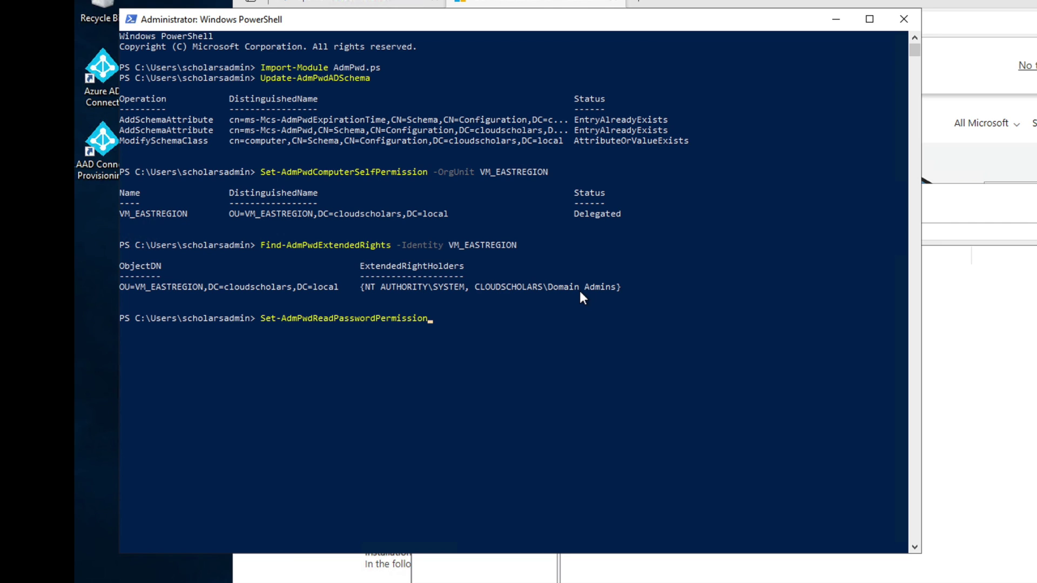
{"action": "type", "text": "-Id"}
{"action": "key", "text": "Tab"}
{"action": "type", "text": "VM_EASTREGION"}
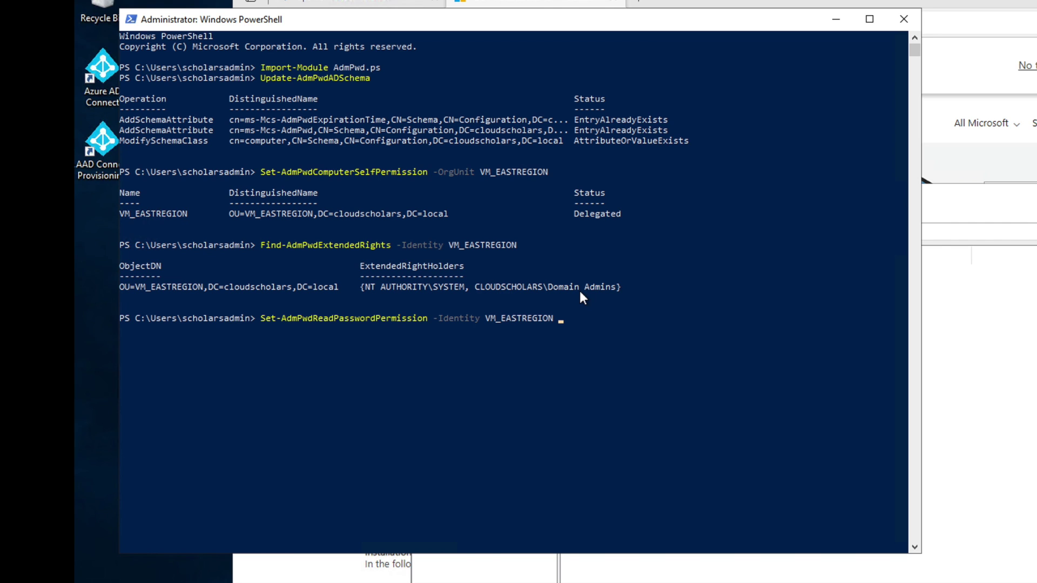
{"action": "type", "text": " -Al"}
{"action": "key", "text": "Tab"}
{"action": "type", "text": "\"HELPDESK\""}
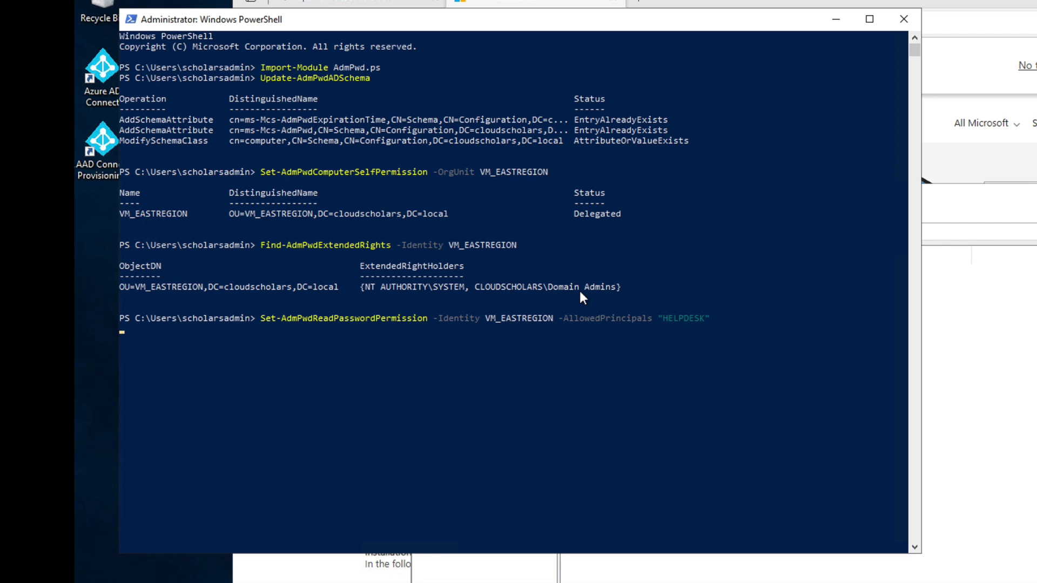
{"action": "key", "text": "Return"}
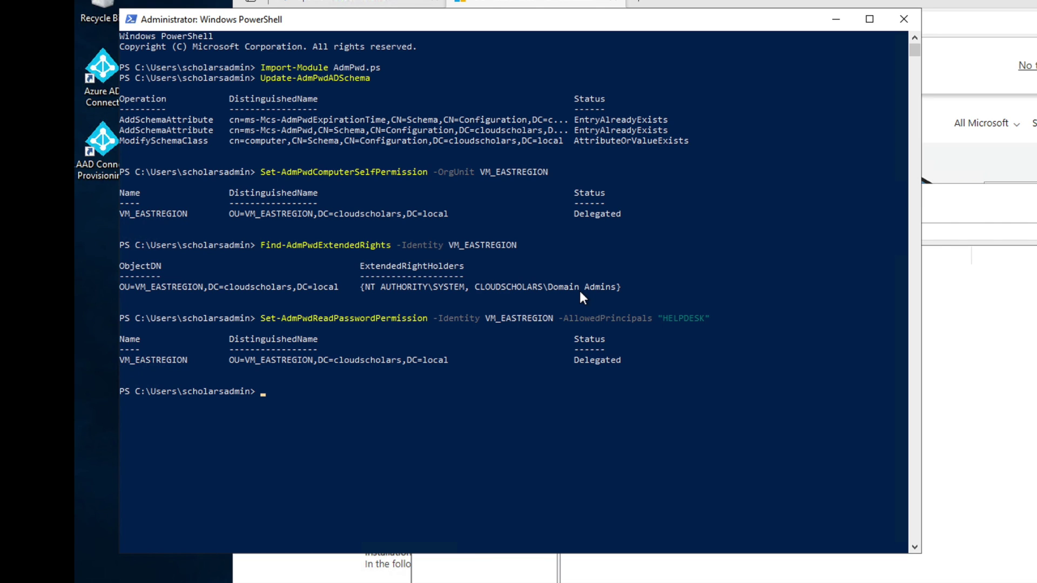
Recheck the OU's extended right holders in list format with Find-AdmPwdExtendedRights -Identity VM_EASTREGION | fl.
{"action": "key", "text": "Up"}
{"action": "key", "text": "Up"}
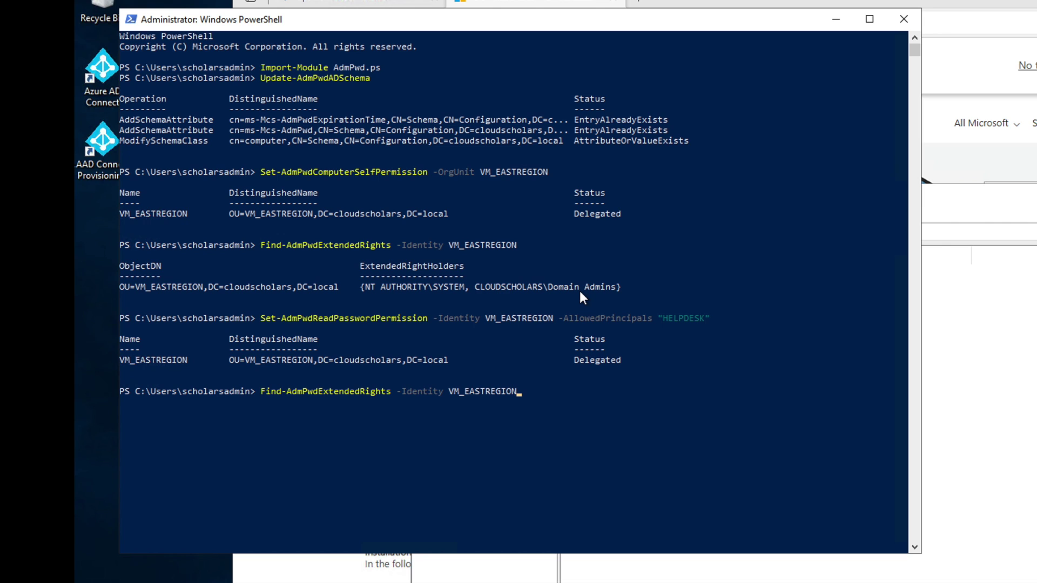
{"action": "type", "text": "| fl"}
{"action": "key", "text": "Return"}
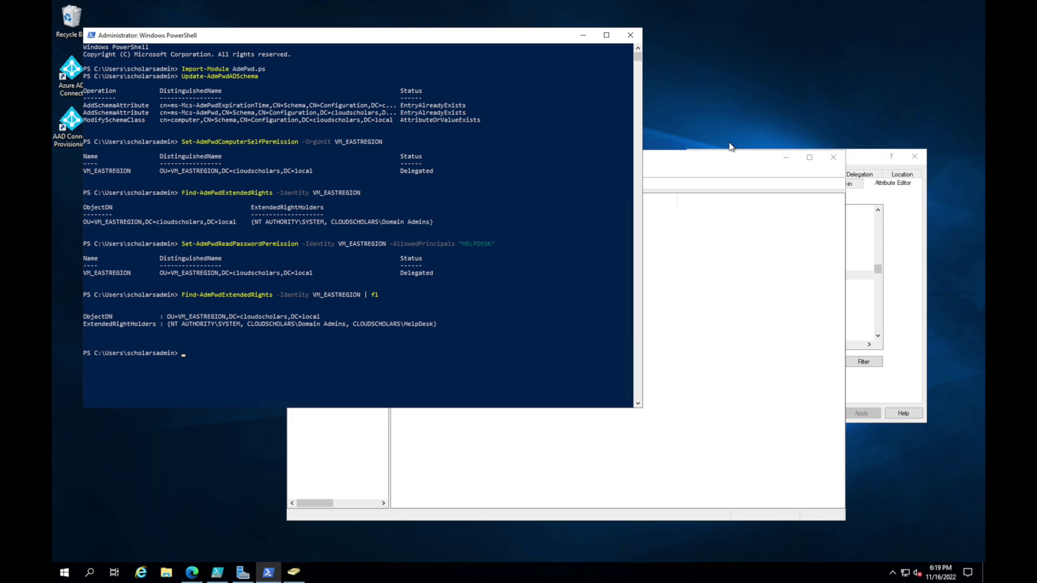
Switch to File Explorer and open the LAPS_SHARE folder on the Windows (C:) drive.
{"action": "left_click", "coordinate": [167, 572]}
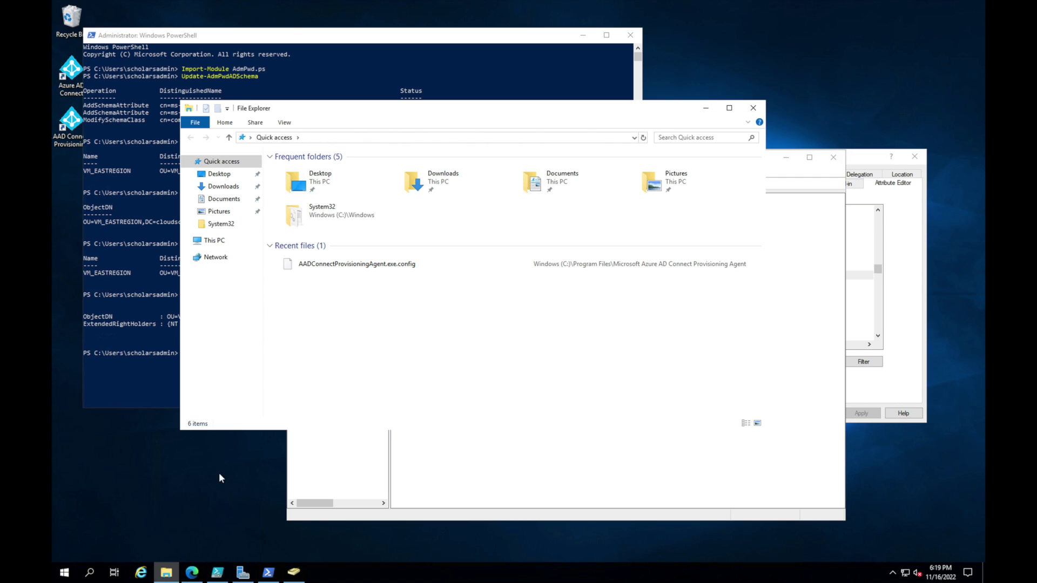
{"action": "left_click", "coordinate": [226, 200]}
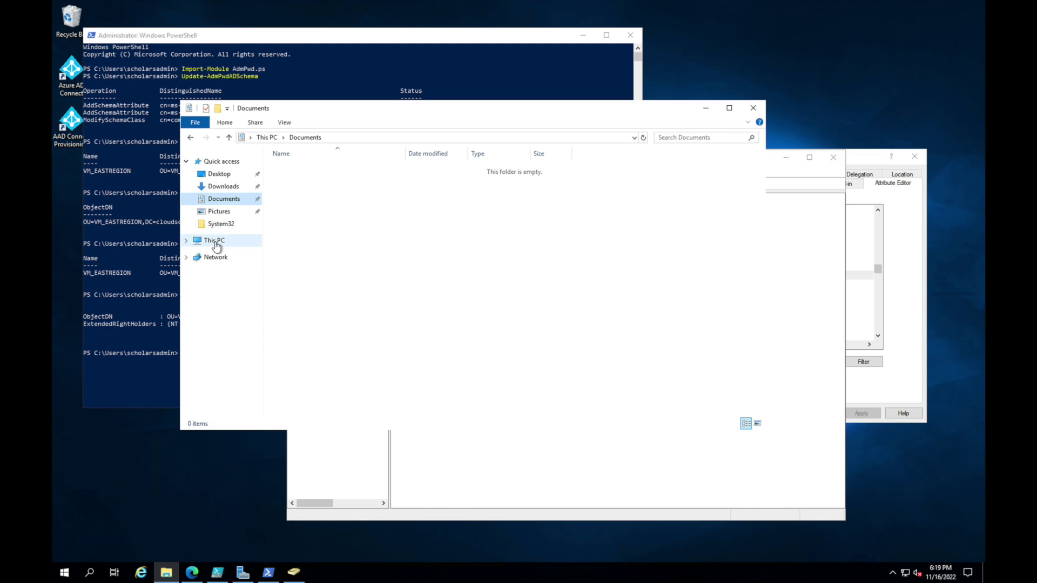
{"action": "left_click", "coordinate": [216, 241]}
{"action": "double_click", "coordinate": [327, 285]}
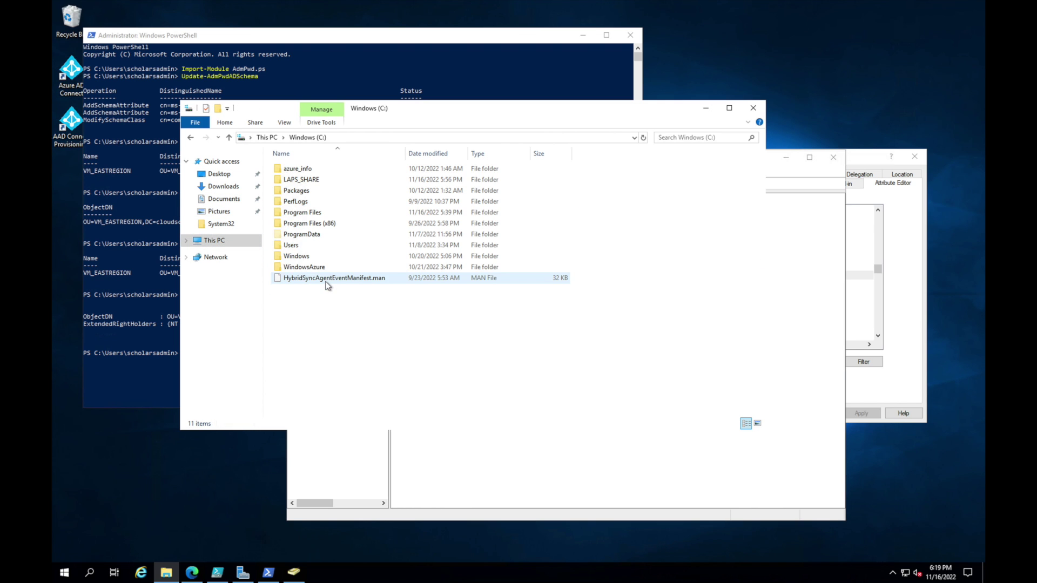
{"action": "double_click", "coordinate": [298, 180]}
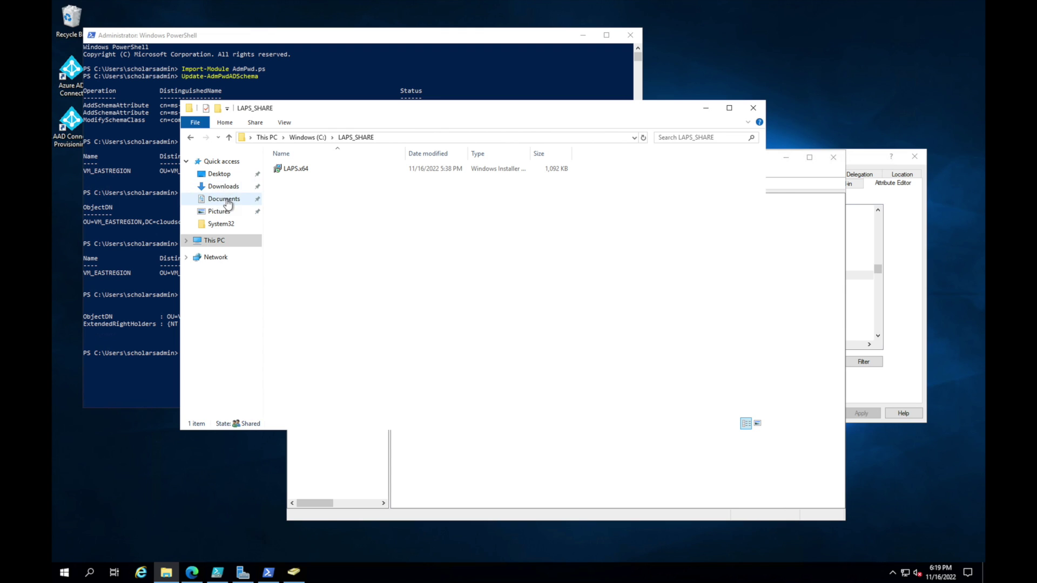
Check the Downloads folder for the LAPS.x64 installer and return to C:\LAPS_SHARE.
{"action": "left_click", "coordinate": [238, 186]}
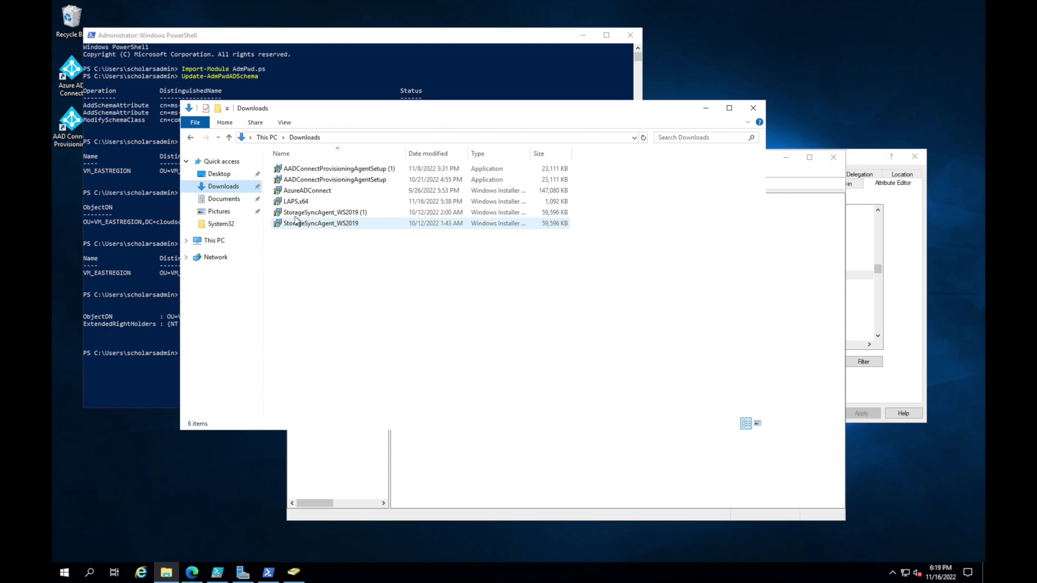
{"action": "left_click", "coordinate": [223, 198]}
{"action": "left_click", "coordinate": [267, 137]}
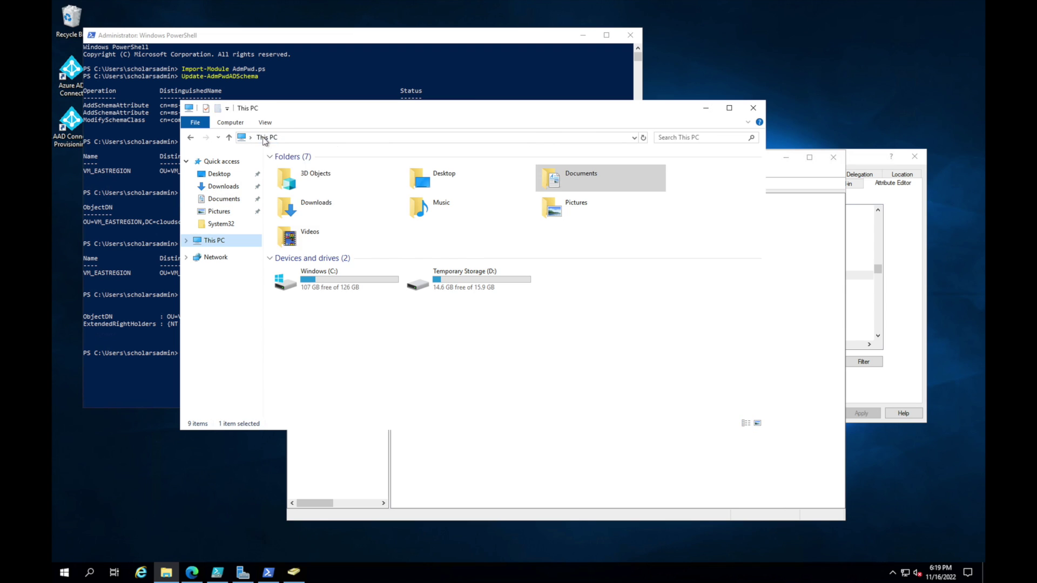
{"action": "double_click", "coordinate": [325, 277]}
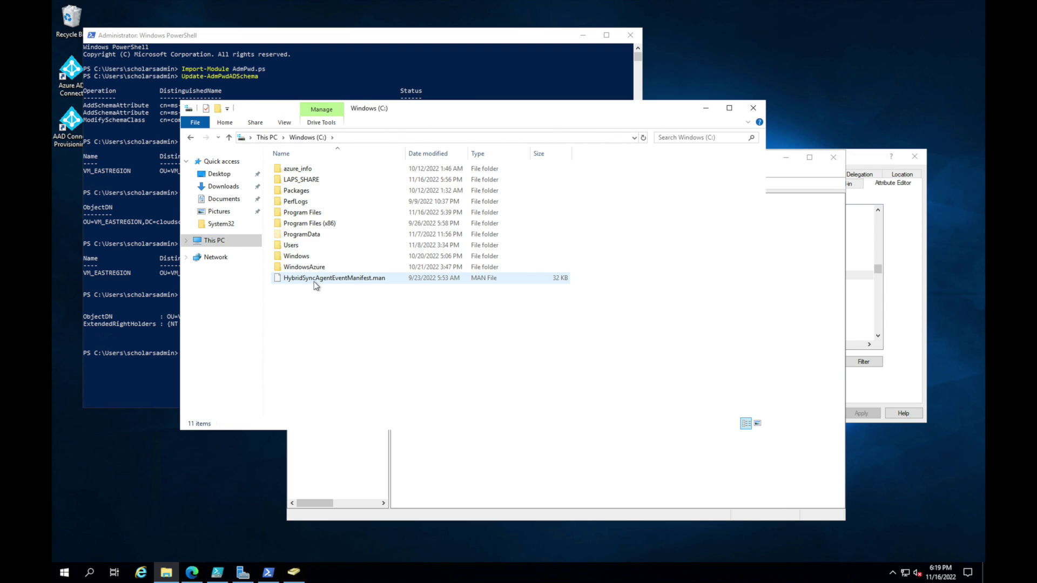
{"action": "double_click", "coordinate": [303, 180]}
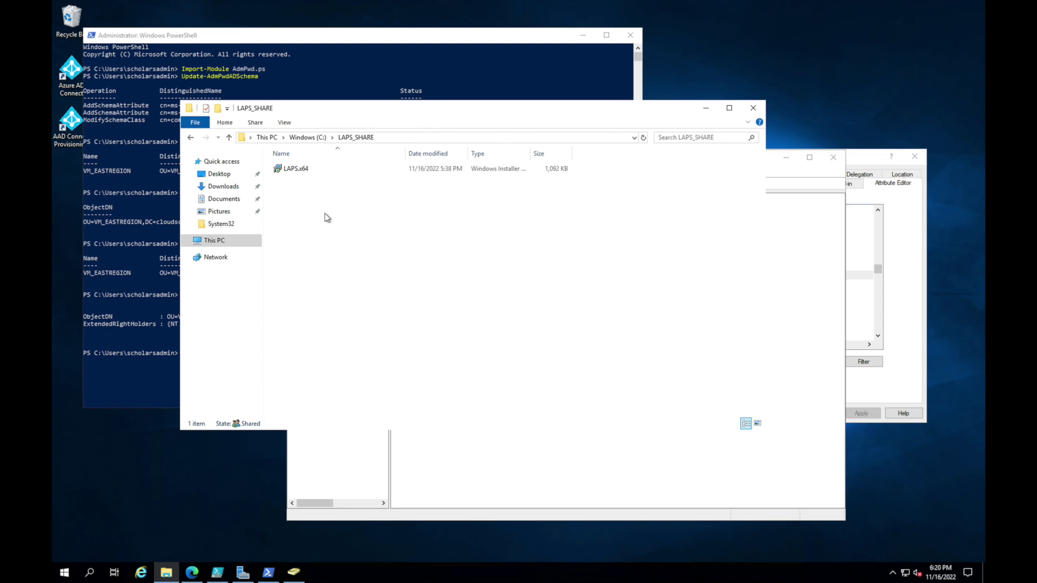
Switch to Server Manager and start a new SMB Share - Quick share with the custom path C:\LAPS_SHARE.
{"action": "left_click", "coordinate": [243, 573]}
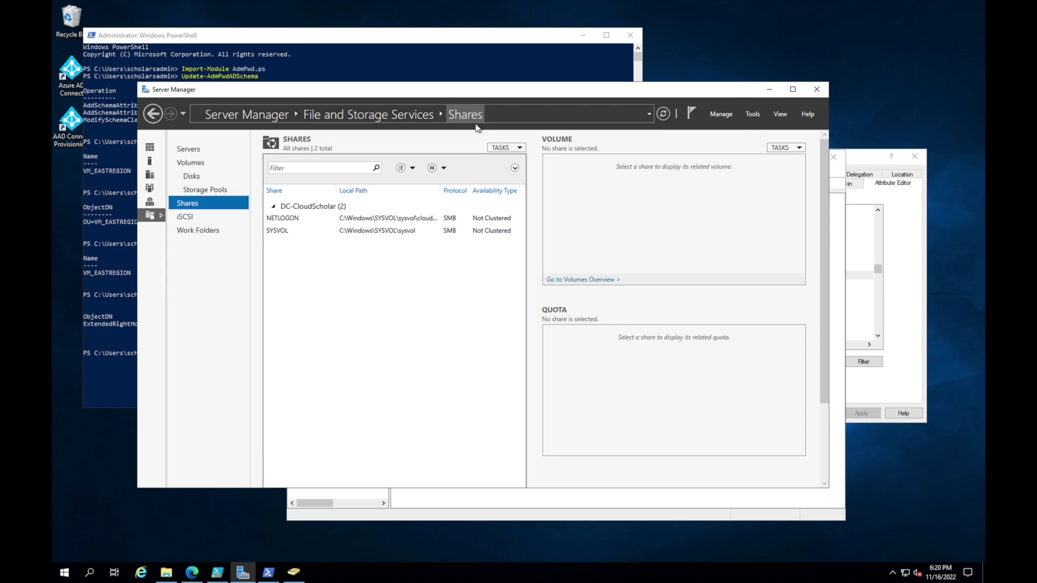
{"action": "left_click", "coordinate": [513, 148]}
{"action": "left_click", "coordinate": [524, 162]}
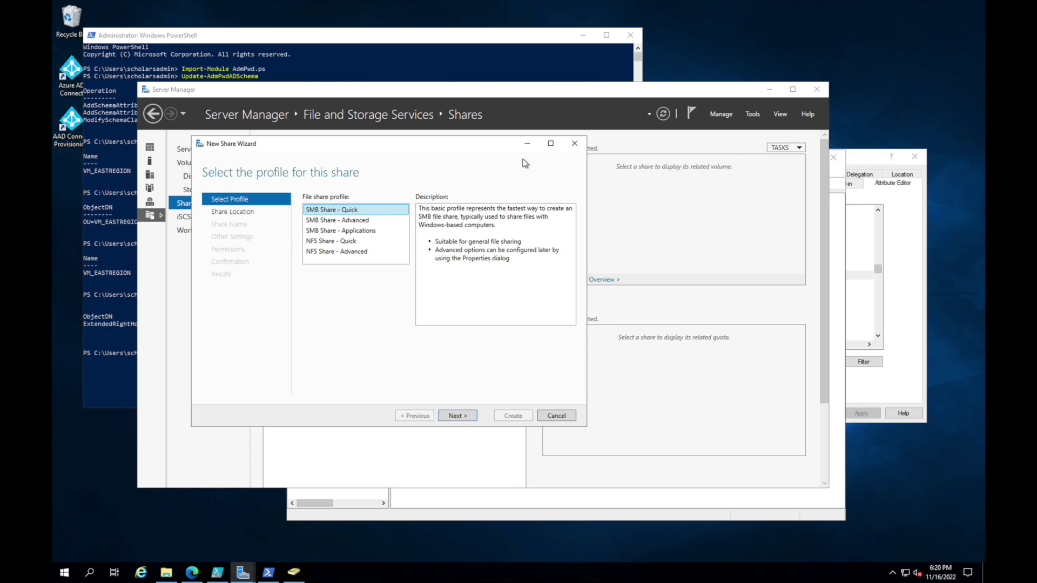
{"action": "left_click", "coordinate": [466, 416]}
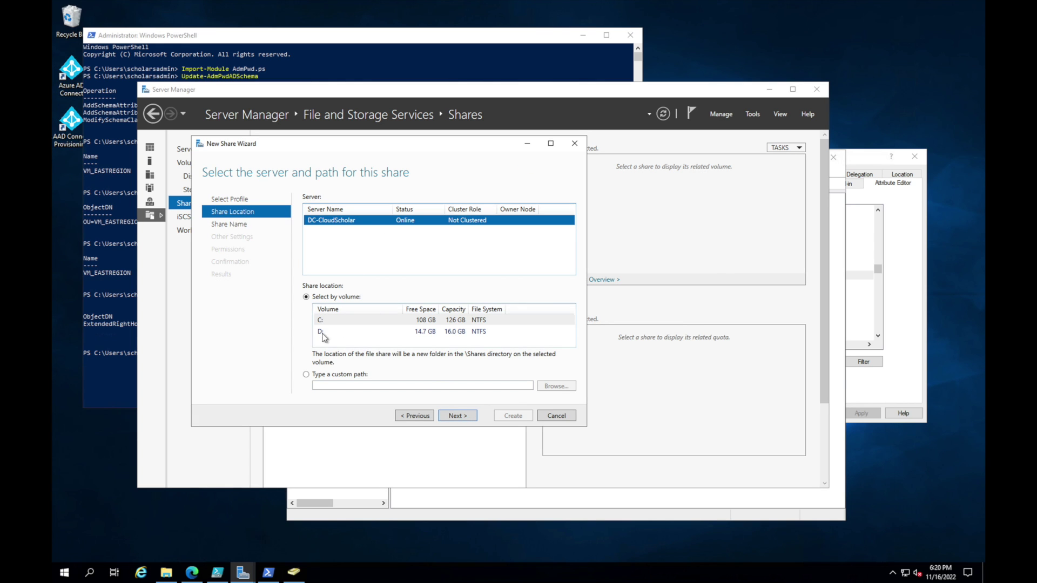
{"action": "left_click", "coordinate": [307, 374]}
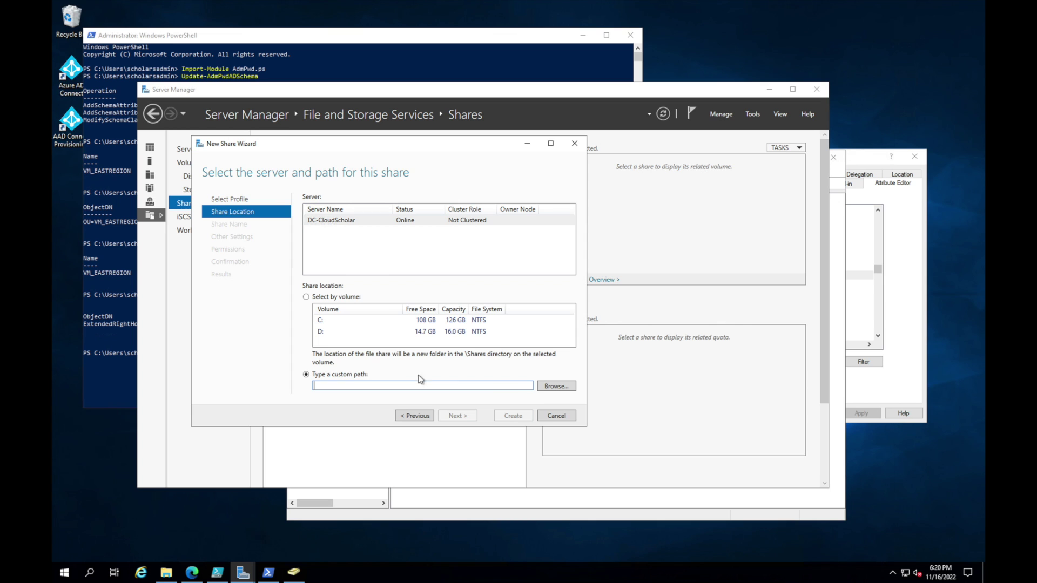
{"action": "left_click", "coordinate": [551, 388]}
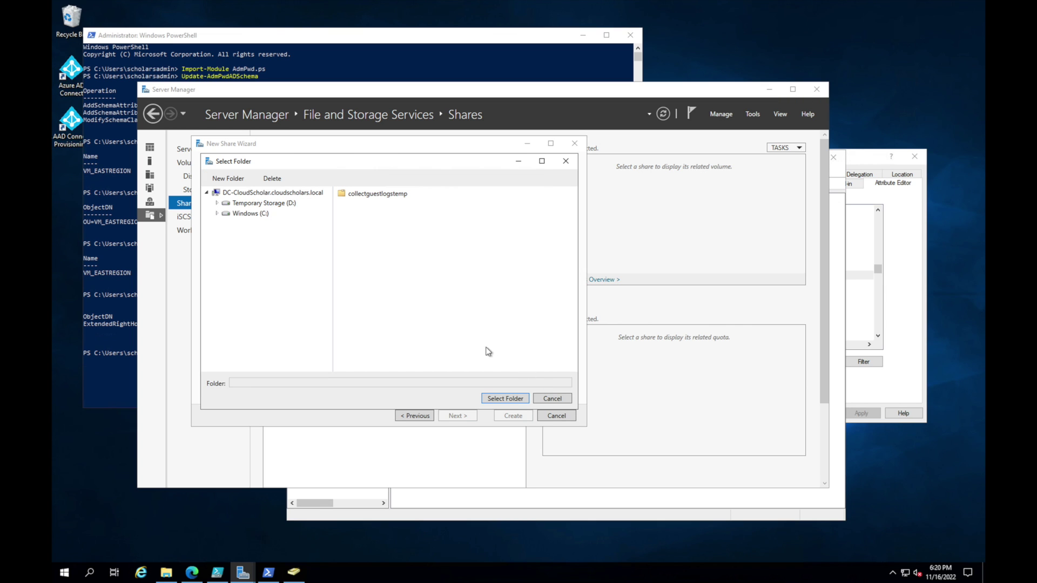
{"action": "left_click", "coordinate": [247, 214]}
{"action": "left_click", "coordinate": [367, 206]}
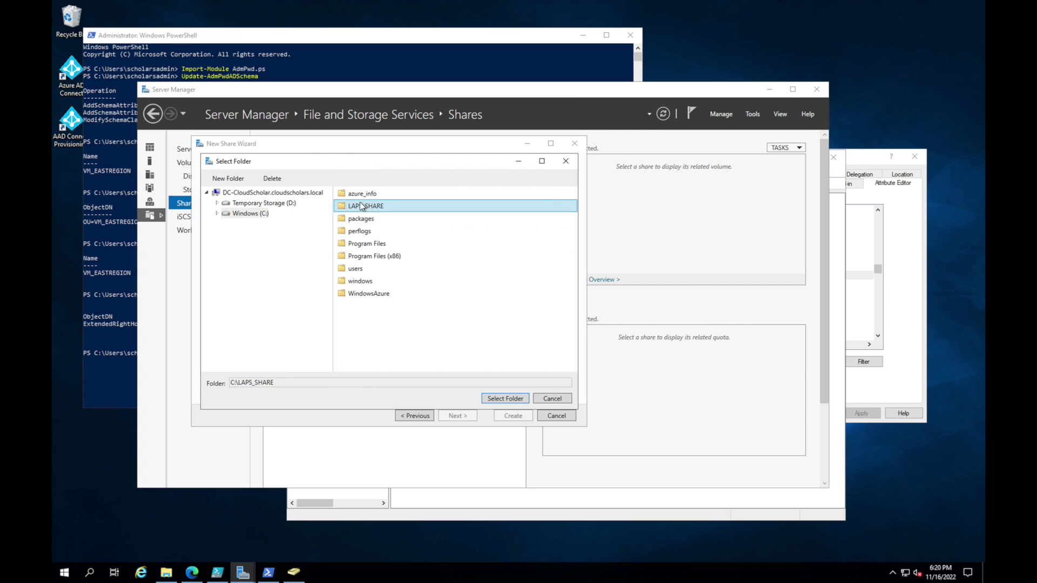
{"action": "left_click", "coordinate": [521, 399]}
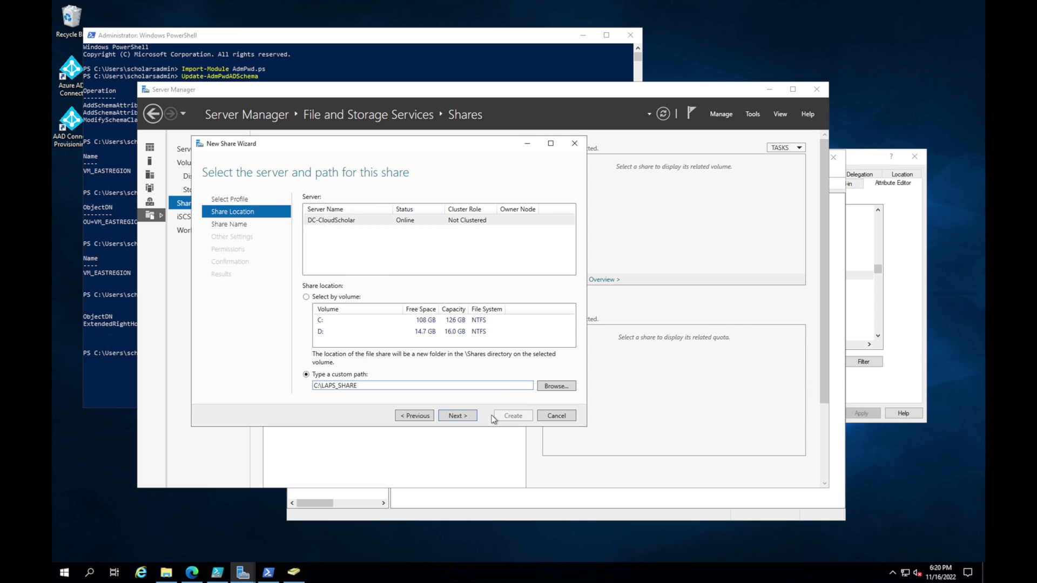
{"action": "left_click", "coordinate": [467, 416]}
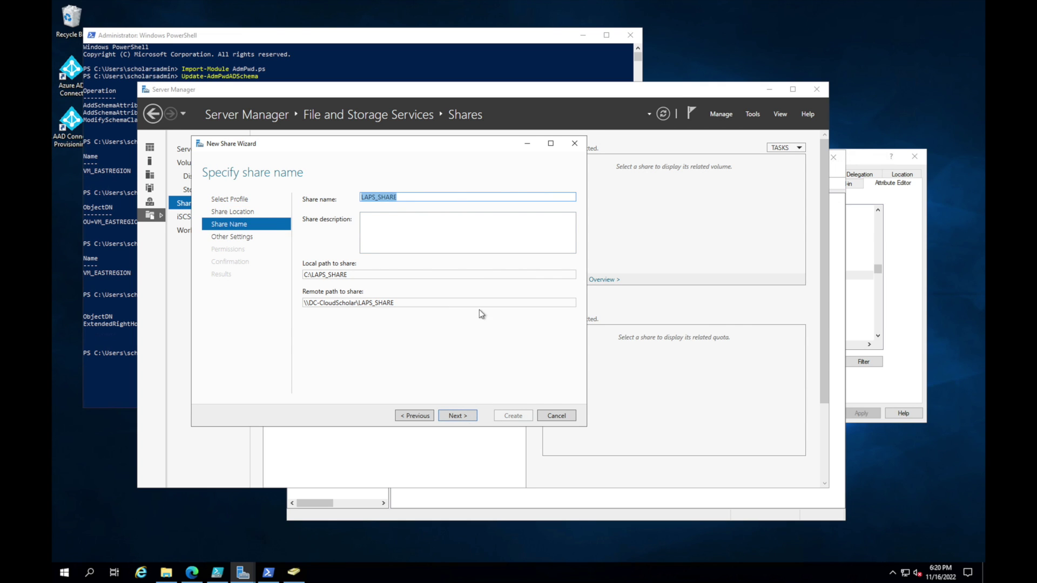
Create the share with the name LAPS_SHARE and default settings and permissions, and close Server Manager.
{"action": "left_click", "coordinate": [474, 418]}
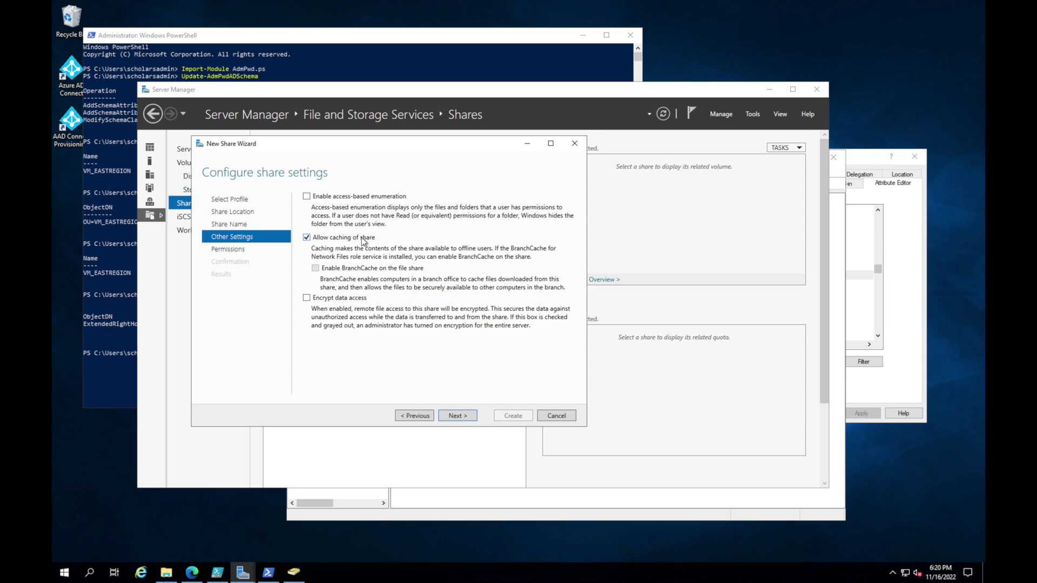
{"action": "left_click", "coordinate": [462, 416]}
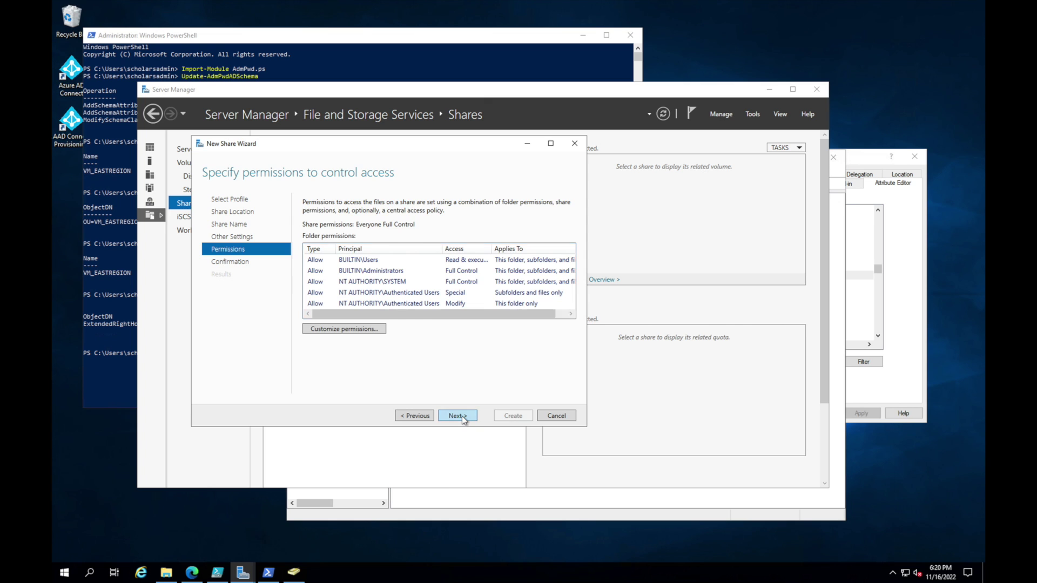
{"action": "left_click", "coordinate": [462, 416]}
{"action": "left_click", "coordinate": [517, 416]}
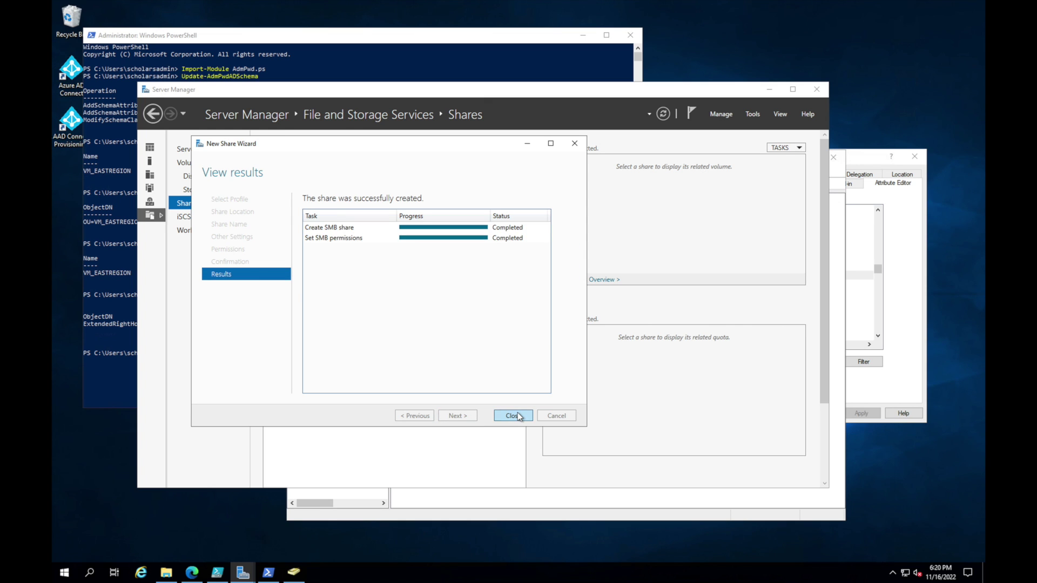
{"action": "left_click", "coordinate": [517, 416]}
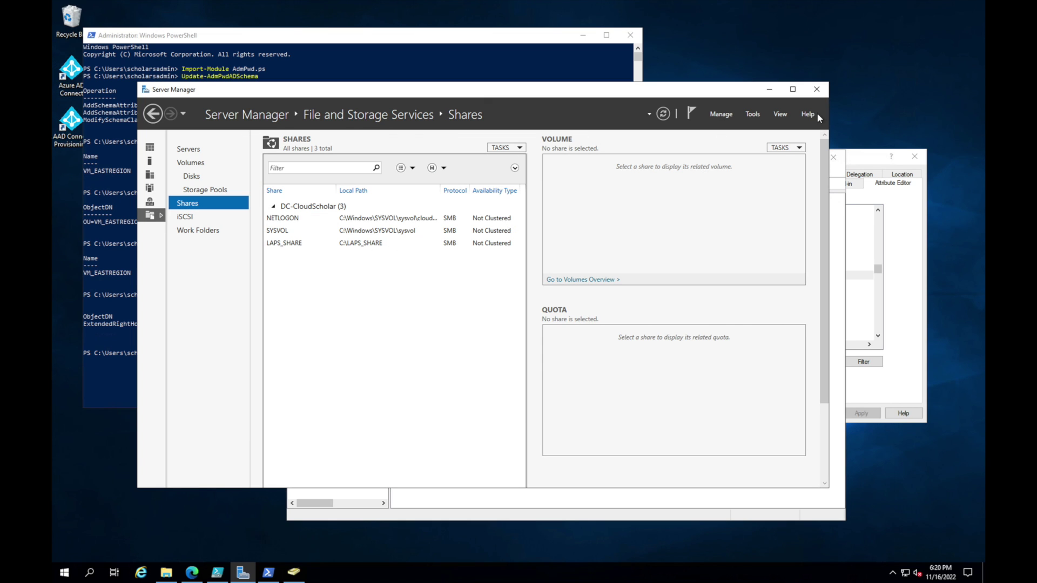
{"action": "left_click", "coordinate": [816, 90]}
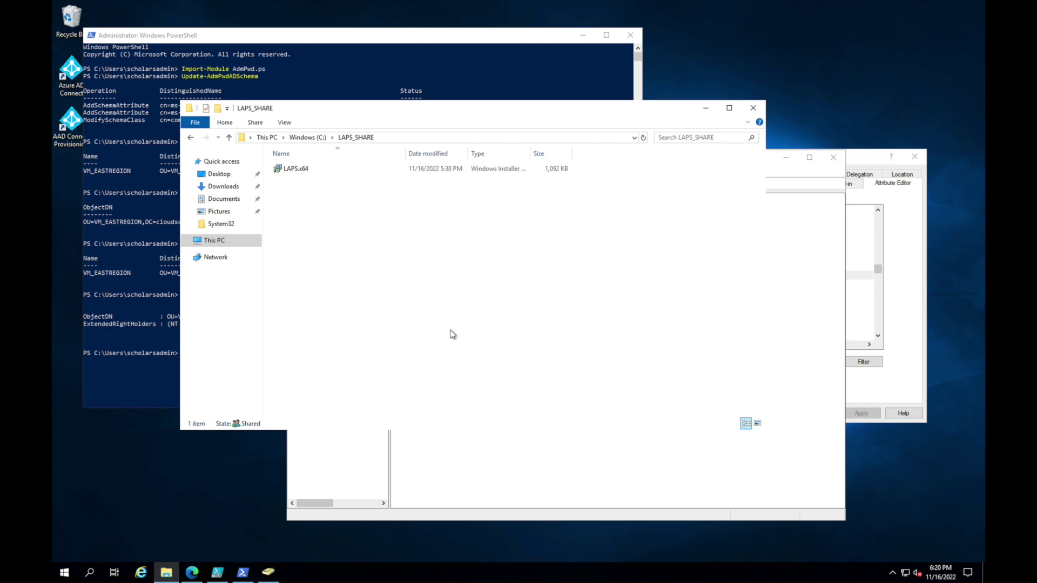
Open Group Policy Management and show the group policy objects linked to the VM_EASTREGION OU.
{"action": "left_click", "coordinate": [63, 573]}
{"action": "type", "text": "gpmc"}
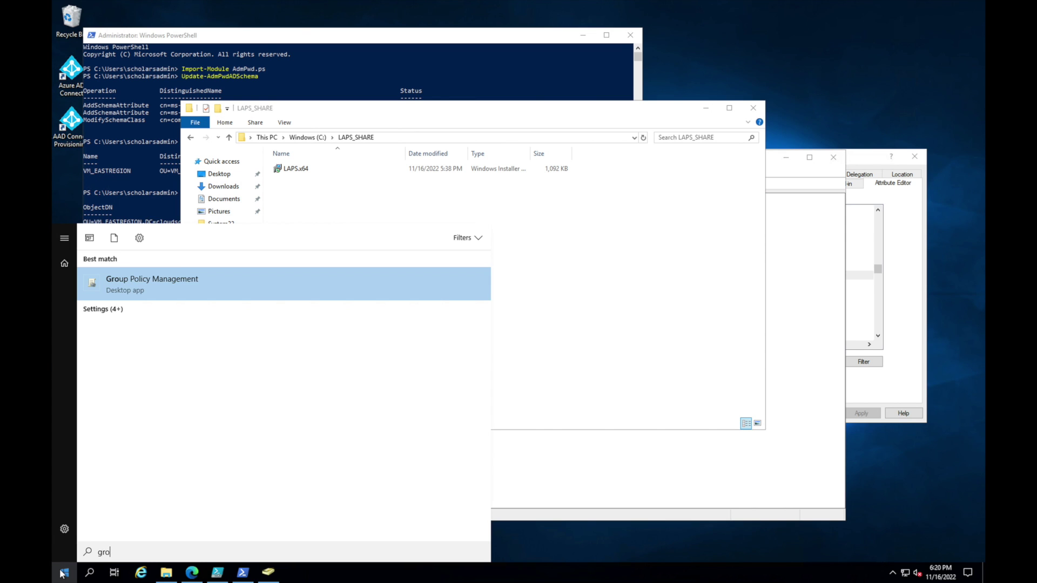
{"action": "key", "text": "Return"}
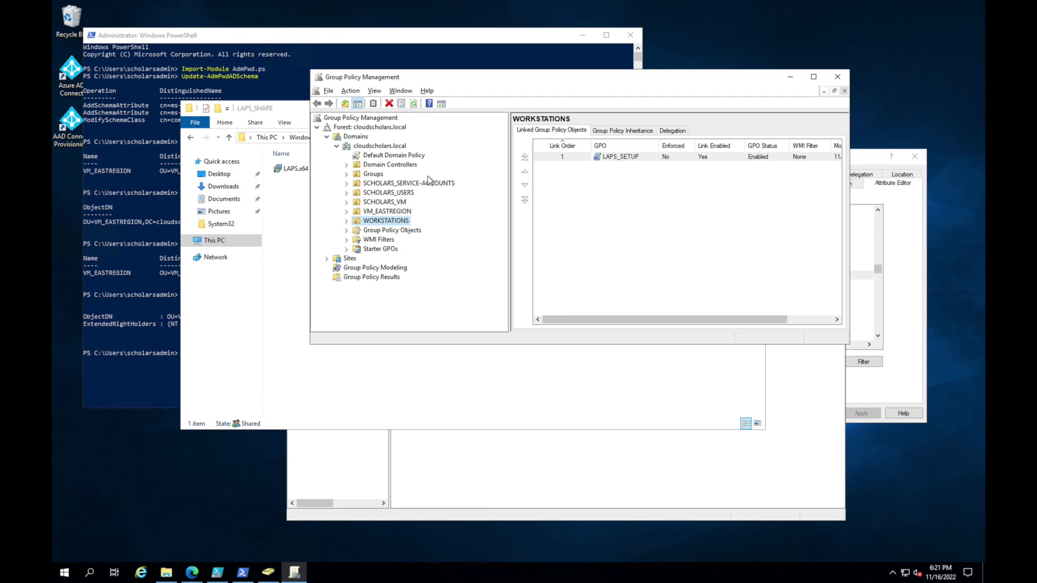
{"action": "left_click", "coordinate": [374, 212]}
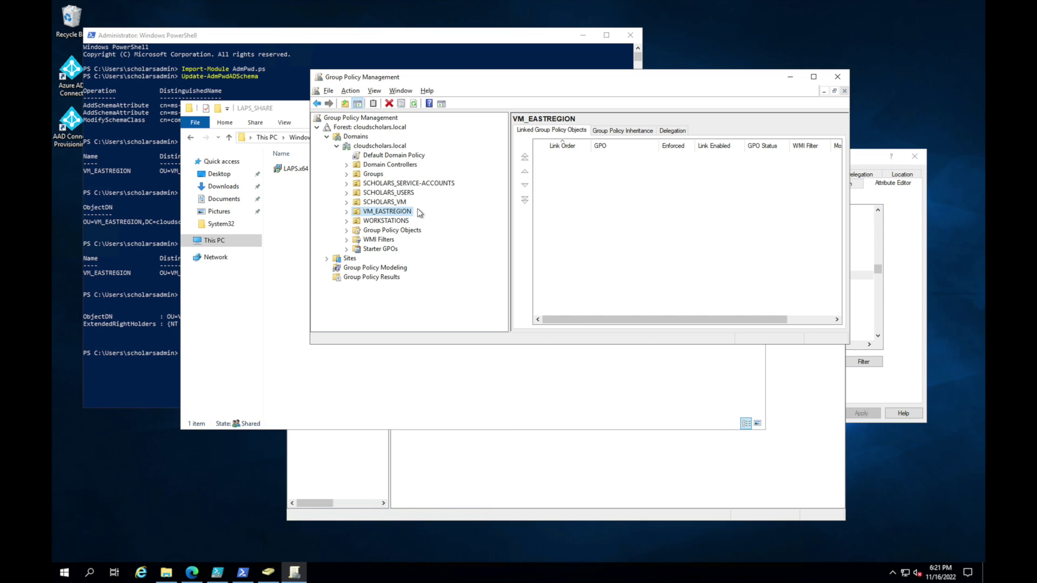
Create a GPO named MS_LAPS linked to the VM_EASTREGION OU and expand the OU in the tree.
{"action": "right_click", "coordinate": [397, 211]}
{"action": "left_click", "coordinate": [432, 218]}
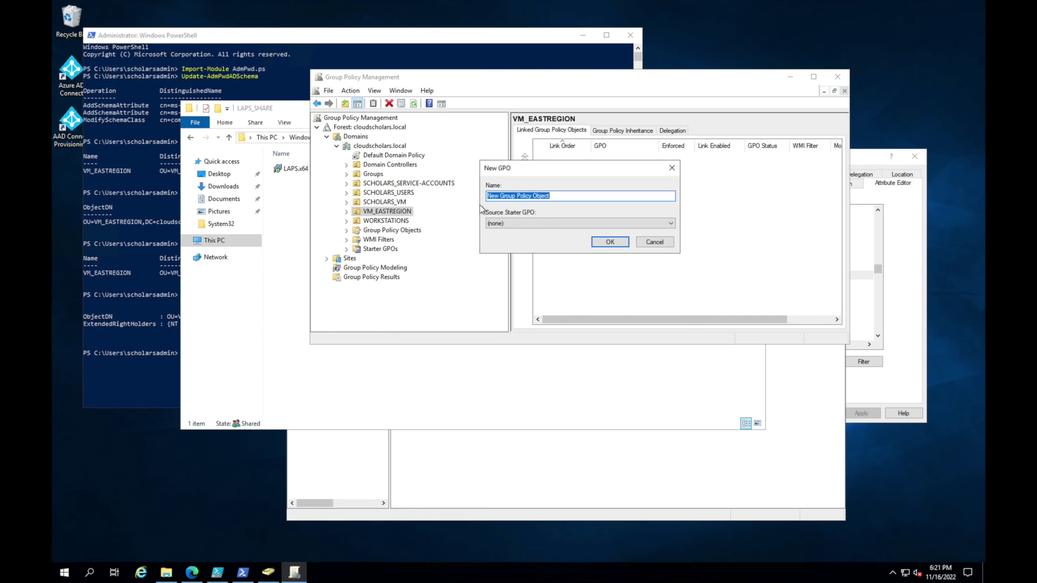
{"action": "type", "text": "MY"}
{"action": "key", "text": "BackSpace"}
{"action": "key", "text": "BackSpace"}
{"action": "key", "text": "BackSpace"}
{"action": "type", "text": "Sch"}
{"action": "key", "text": "BackSpace"}
{"action": "key", "text": "BackSpace"}
{"action": "key", "text": "BackSpace"}
{"action": "left_click", "coordinate": [607, 241]}
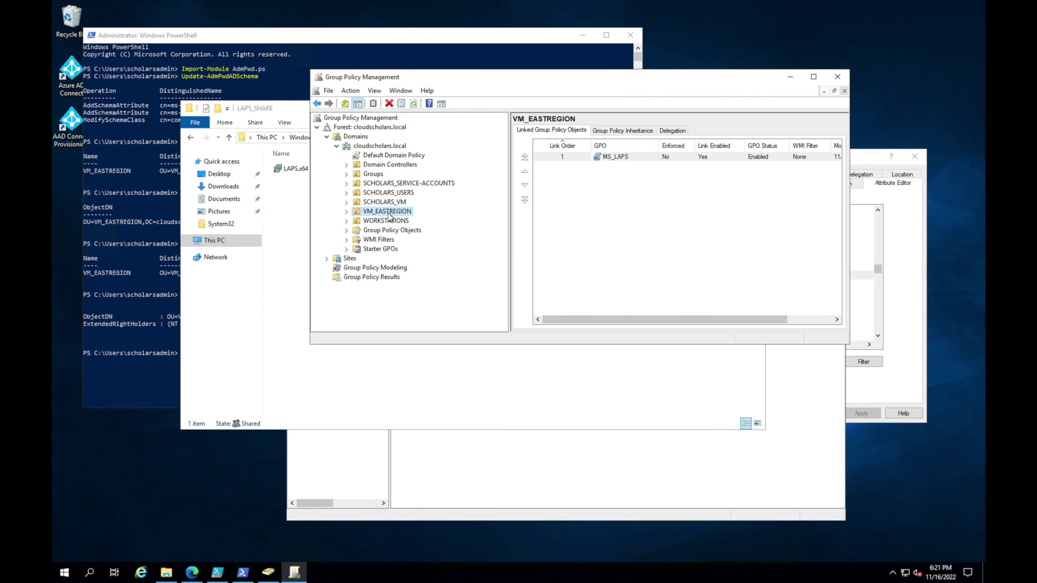
{"action": "left_click", "coordinate": [347, 212]}
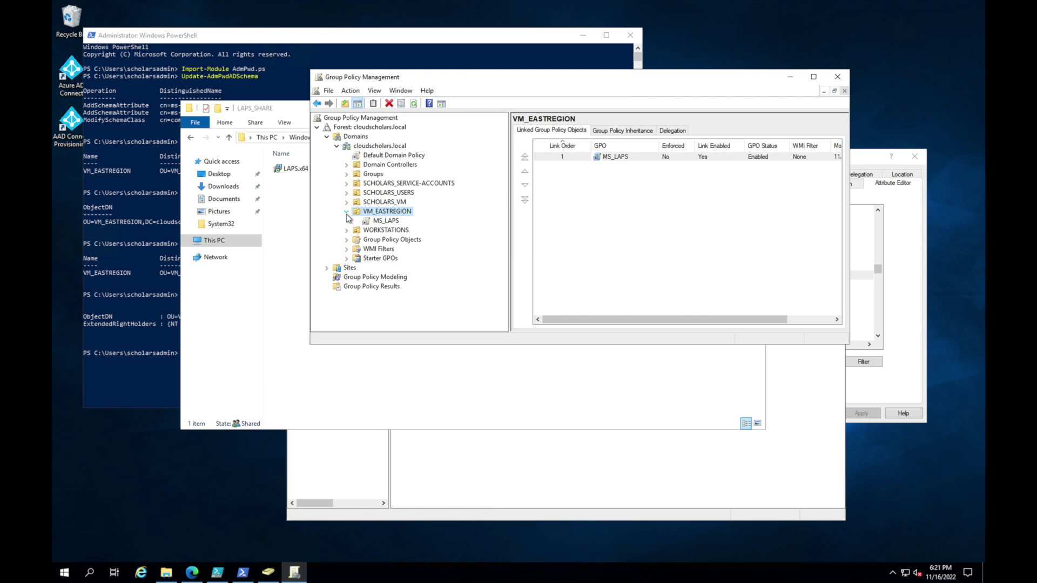
Open the MS_LAPS GPO for editing, widen the editor and show Software installation under the Computer Configuration policies.
{"action": "right_click", "coordinate": [384, 222]}
{"action": "left_click", "coordinate": [410, 229]}
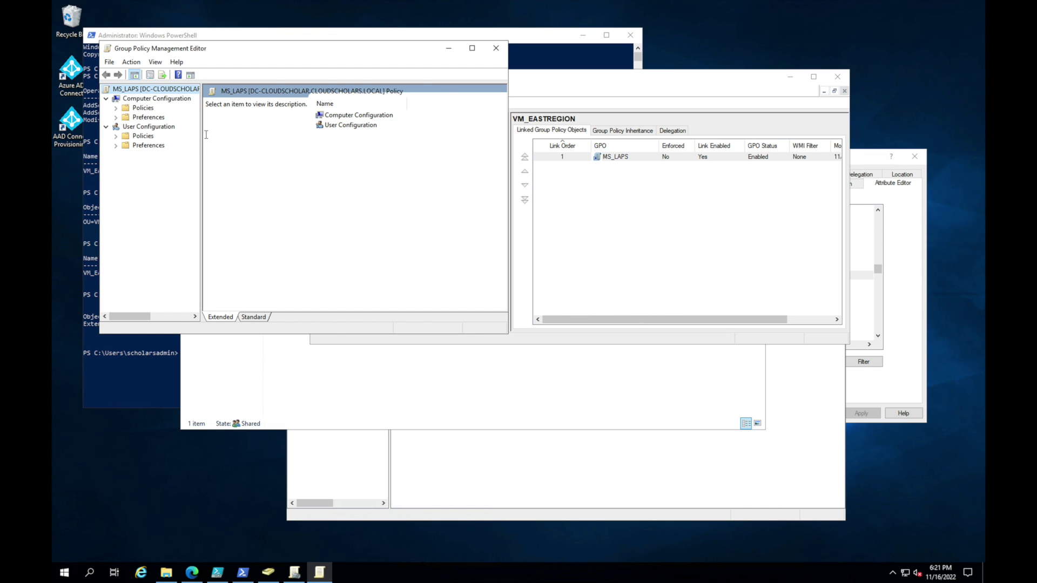
{"action": "left_click_drag", "start_coordinate": [201, 135], "coordinate": [278, 139]}
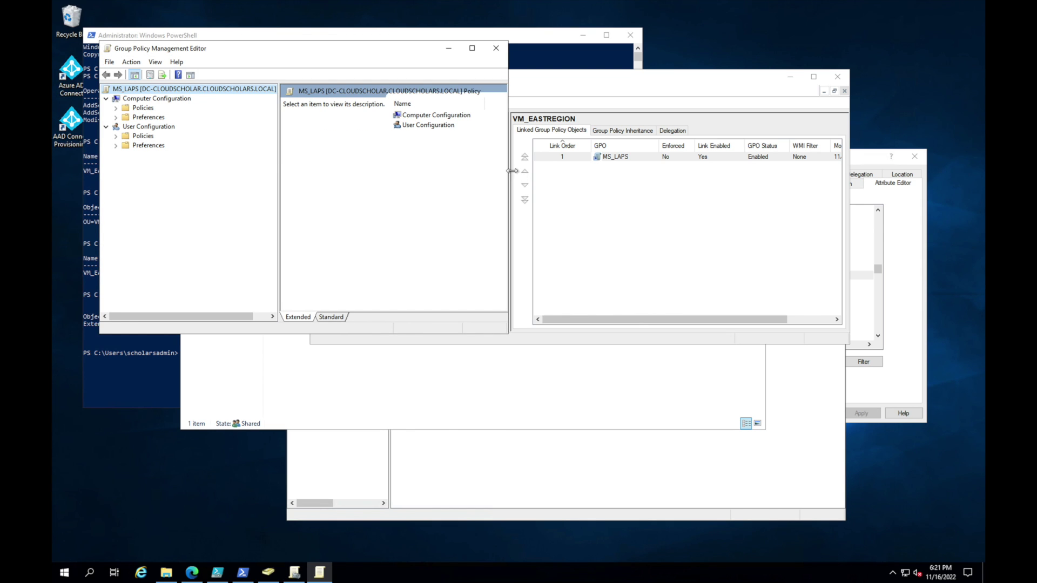
{"action": "left_click_drag", "start_coordinate": [509, 171], "coordinate": [692, 160]}
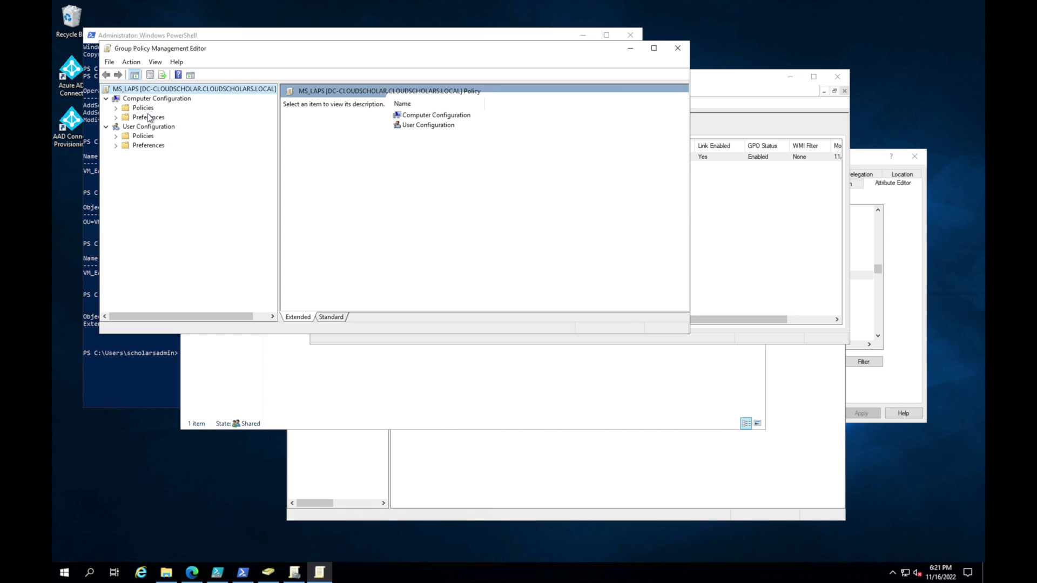
{"action": "left_click", "coordinate": [117, 108]}
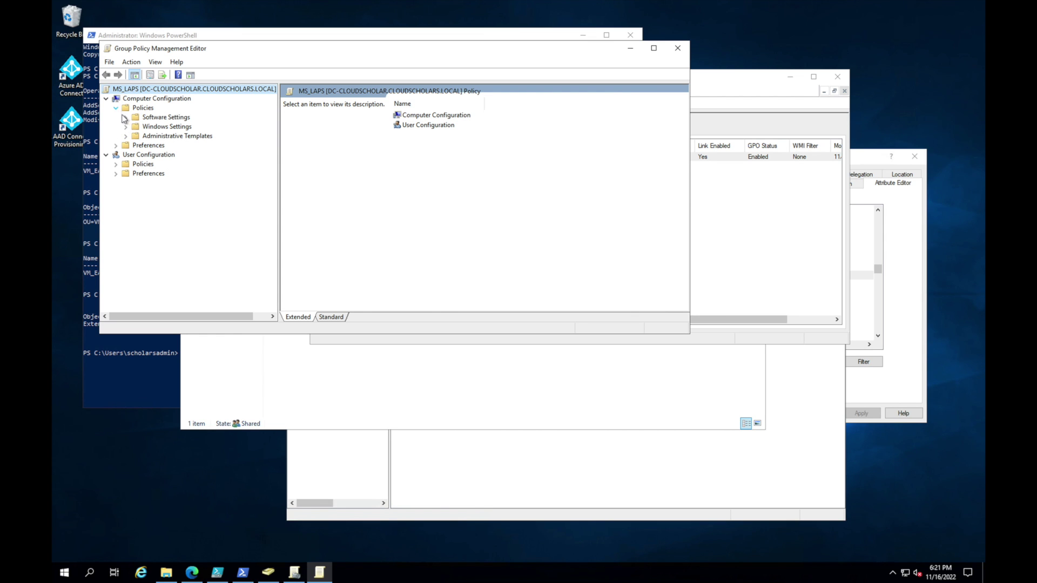
{"action": "double_click", "coordinate": [149, 118]}
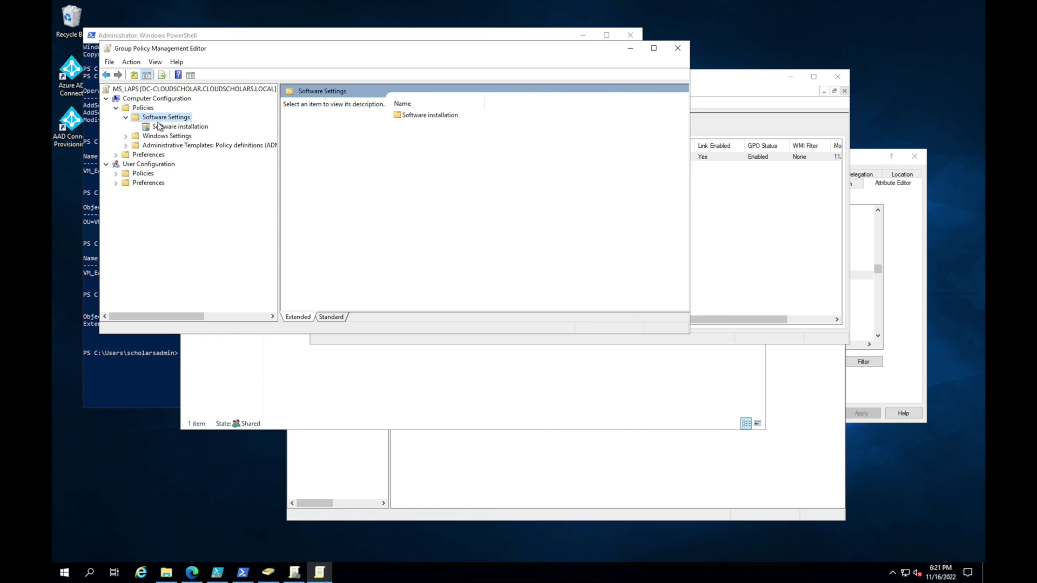
{"action": "left_click", "coordinate": [158, 127]}
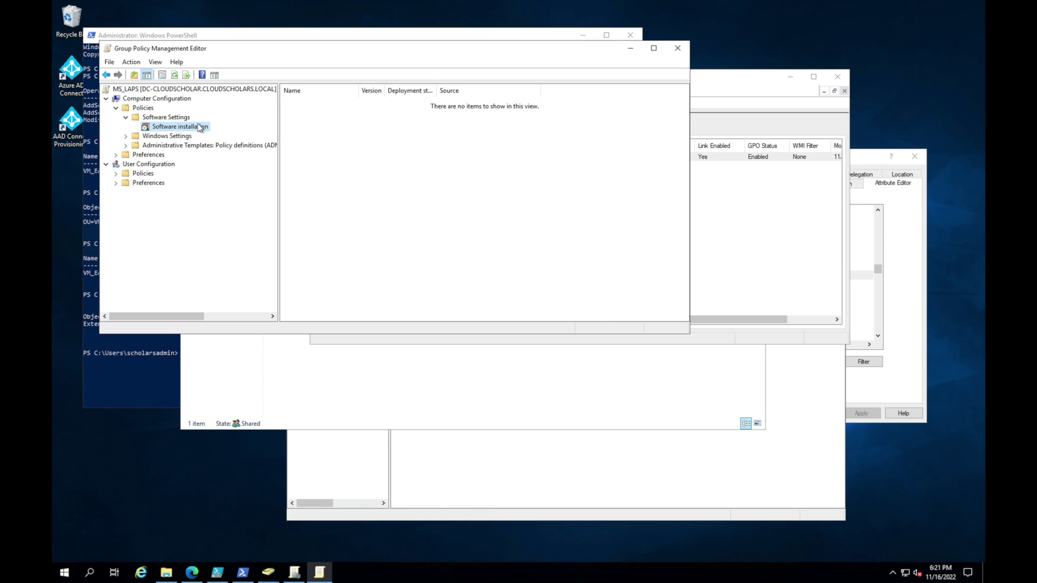
{"action": "right_click", "coordinate": [371, 145]}
{"action": "mouse_move", "coordinate": [400, 152]}
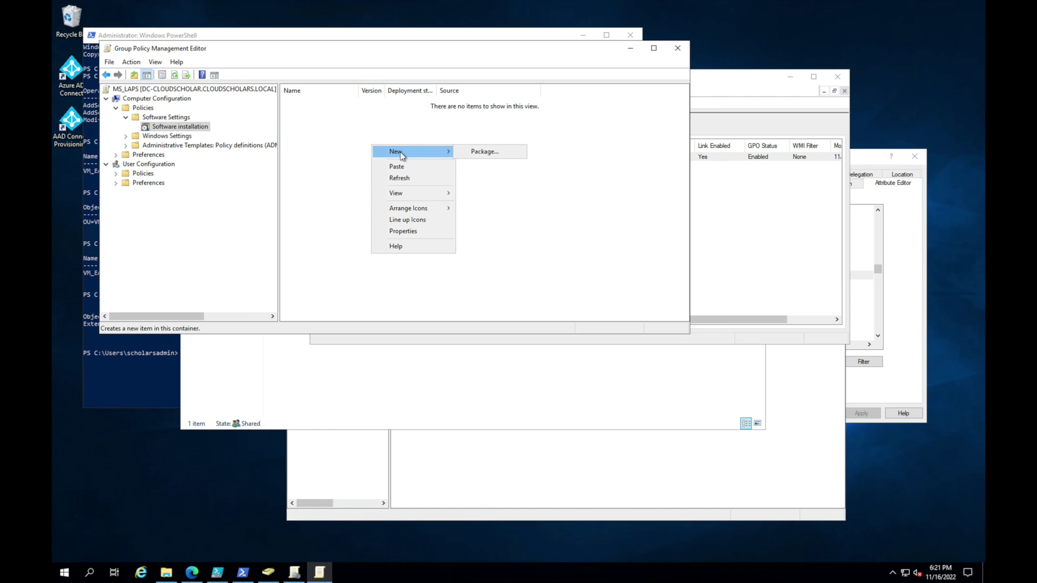
{"action": "left_click", "coordinate": [500, 154]}
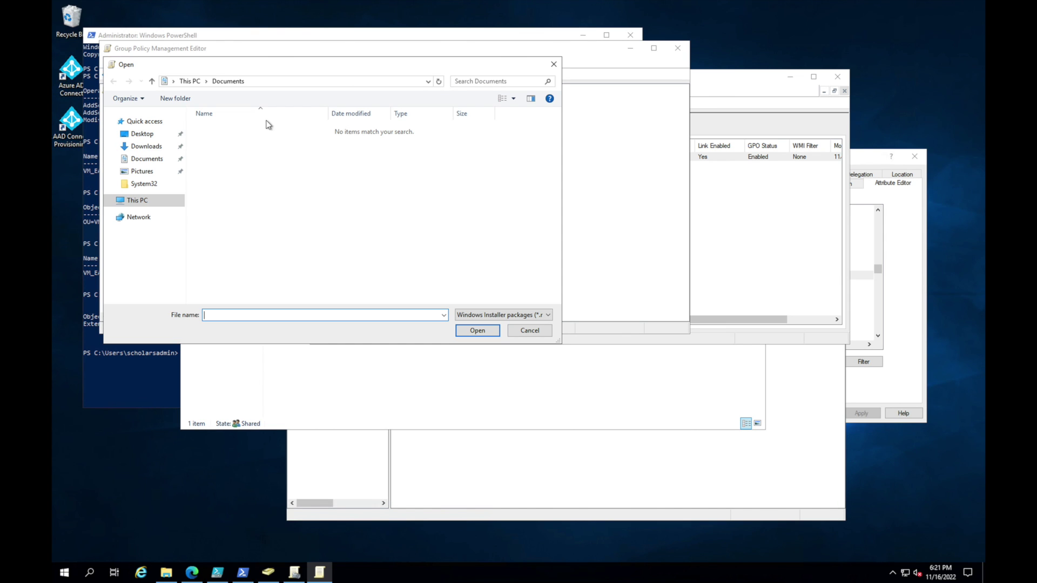
{"action": "left_click", "coordinate": [263, 82]}
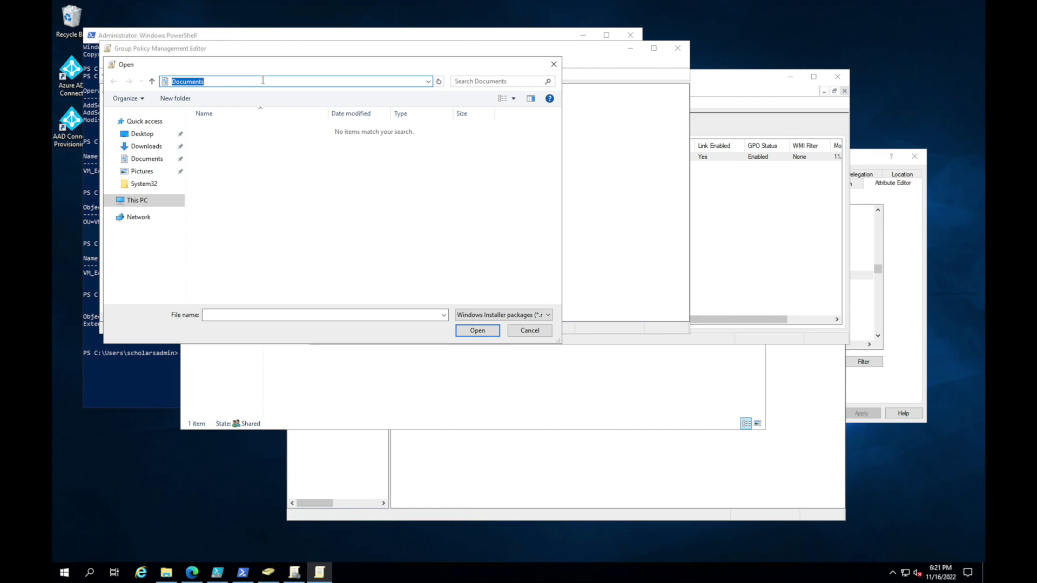
{"action": "type", "text": "\\\\"}
{"action": "left_click", "coordinate": [148, 160]}
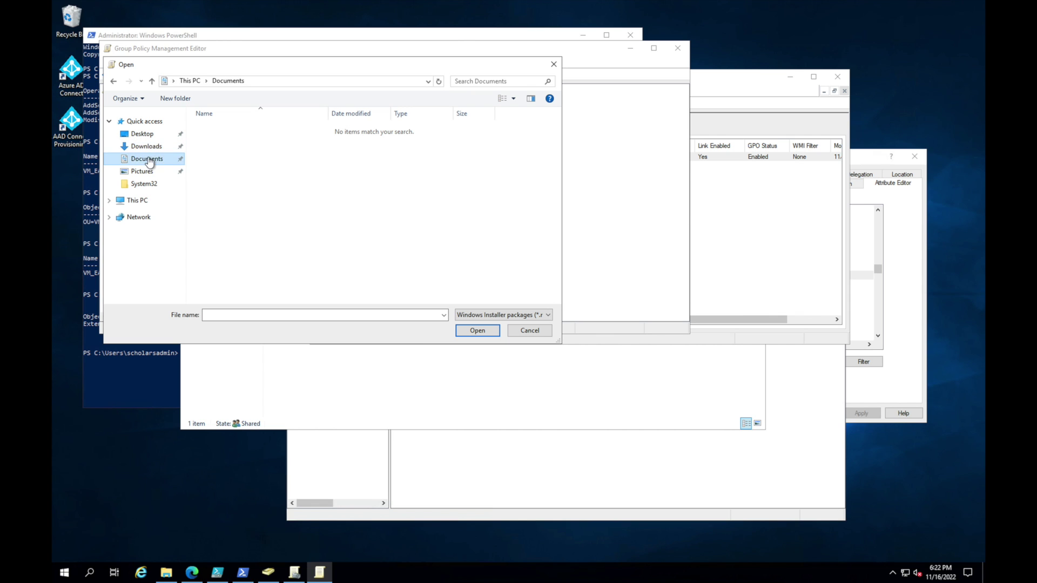
{"action": "left_click", "coordinate": [136, 201]}
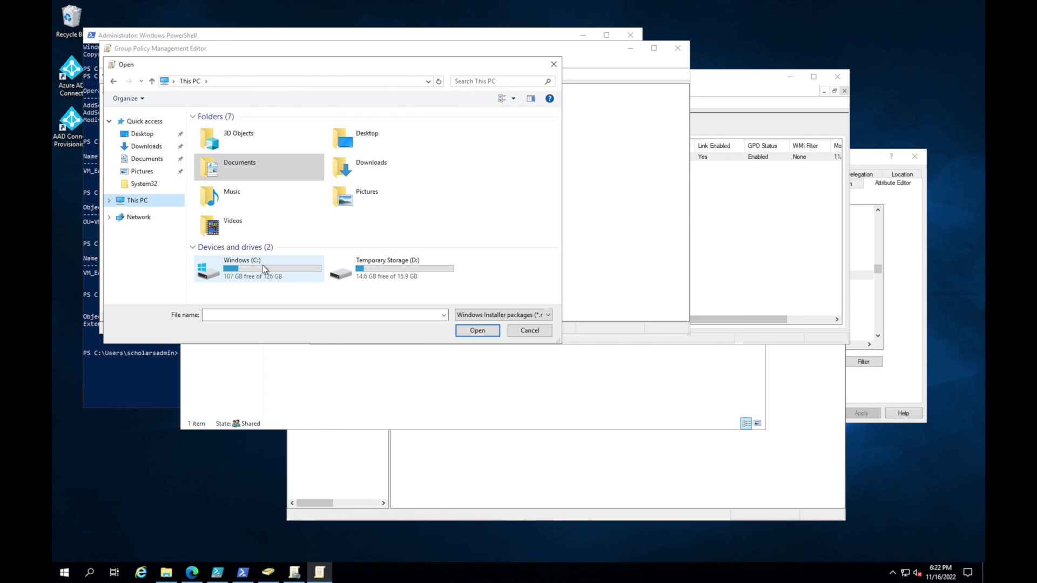
{"action": "double_click", "coordinate": [263, 269]}
{"action": "left_click", "coordinate": [234, 141]}
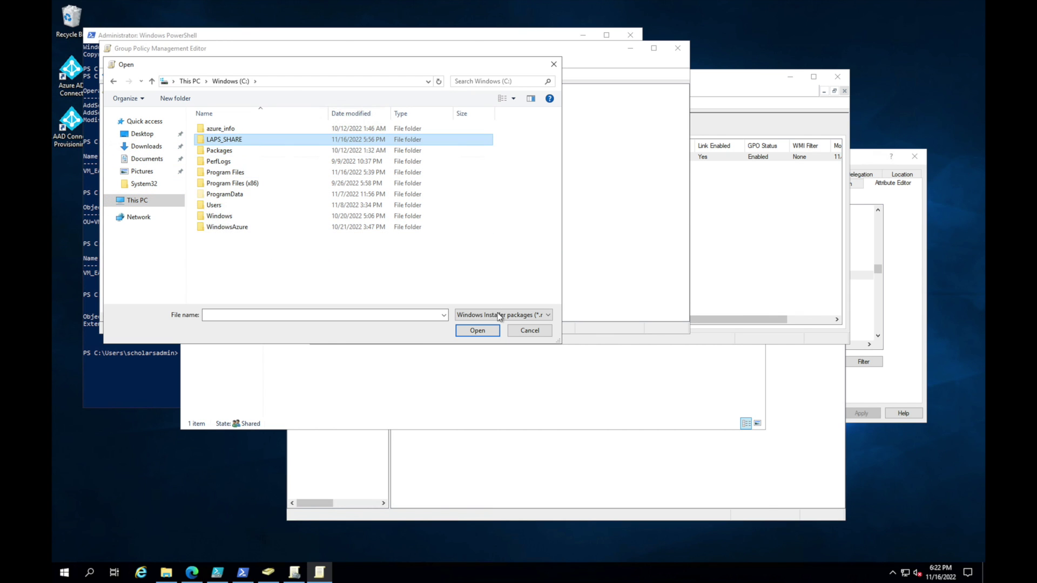
{"action": "left_click", "coordinate": [476, 330]}
{"action": "double_click", "coordinate": [206, 130]}
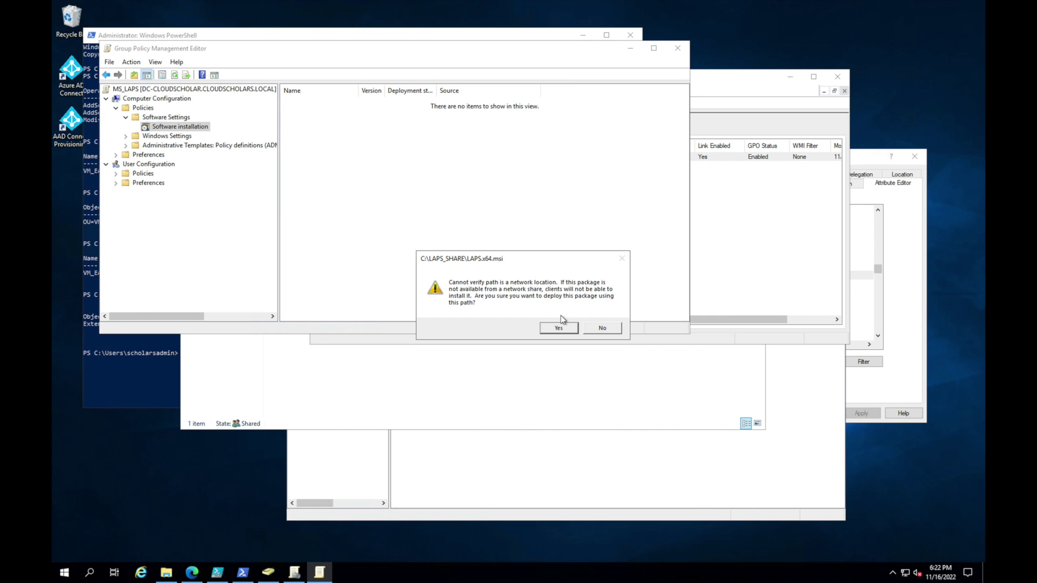
{"action": "left_click", "coordinate": [558, 330]}
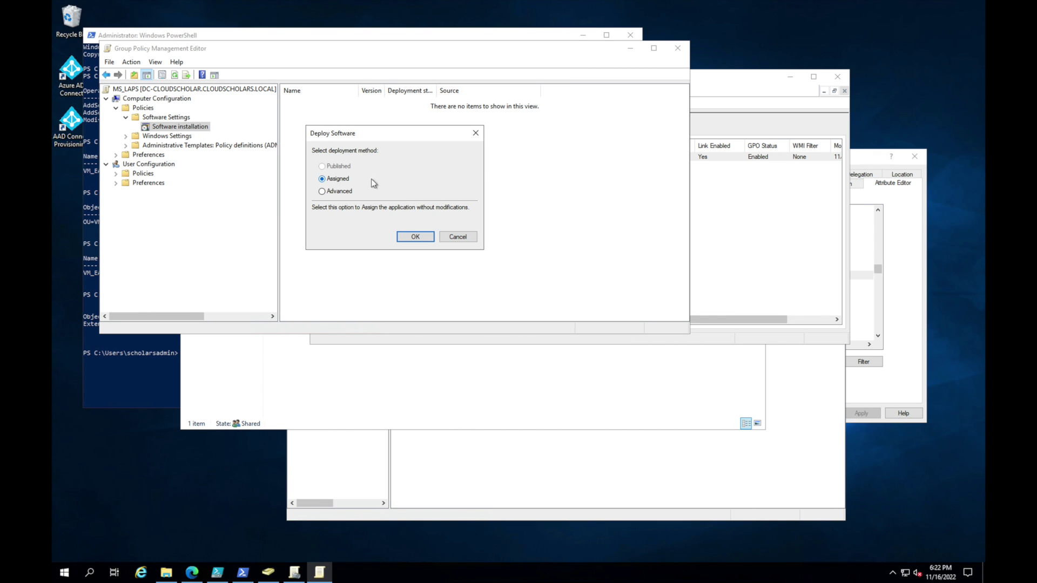
{"action": "left_click", "coordinate": [460, 237]}
Start adding a new software installation package to the MS_LAPS computer policy.
{"action": "right_click", "coordinate": [410, 163]}
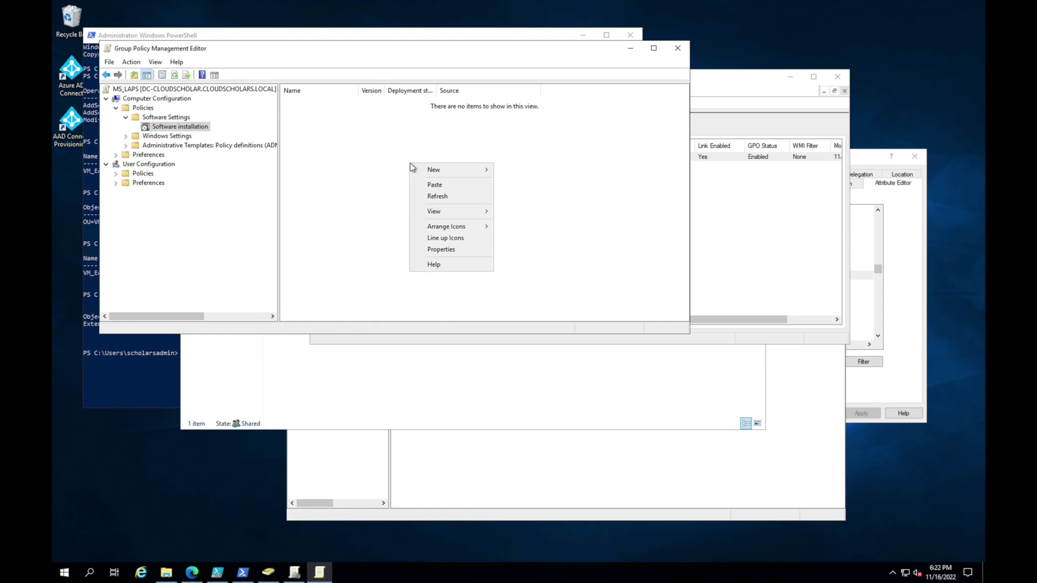
{"action": "mouse_move", "coordinate": [433, 170]}
{"action": "left_click", "coordinate": [512, 170]}
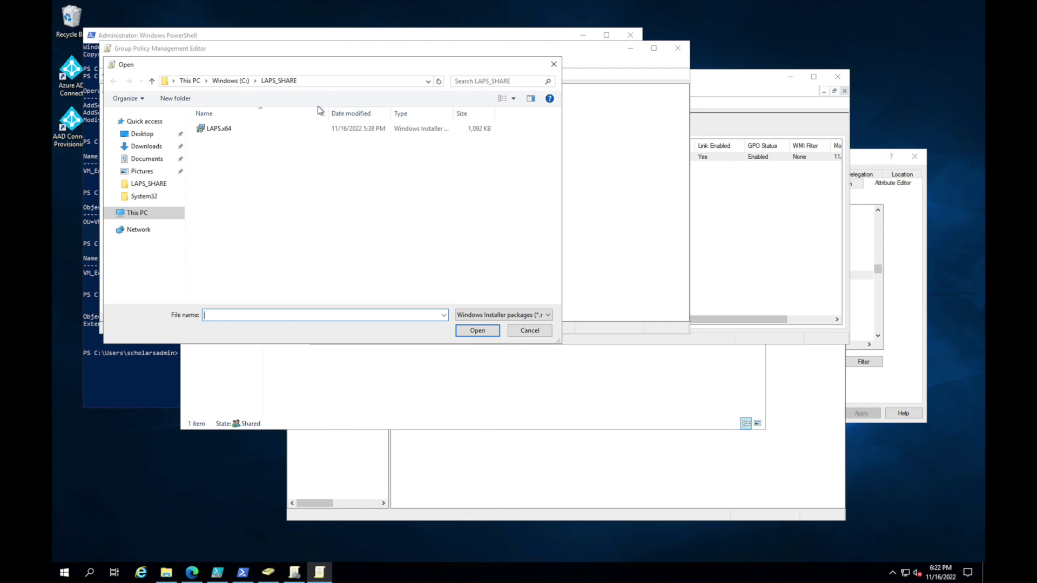
Try to browse to the network path \\cloudscholars for the installer package.
{"action": "left_click", "coordinate": [322, 81]}
{"action": "type", "text": "\\\\"}
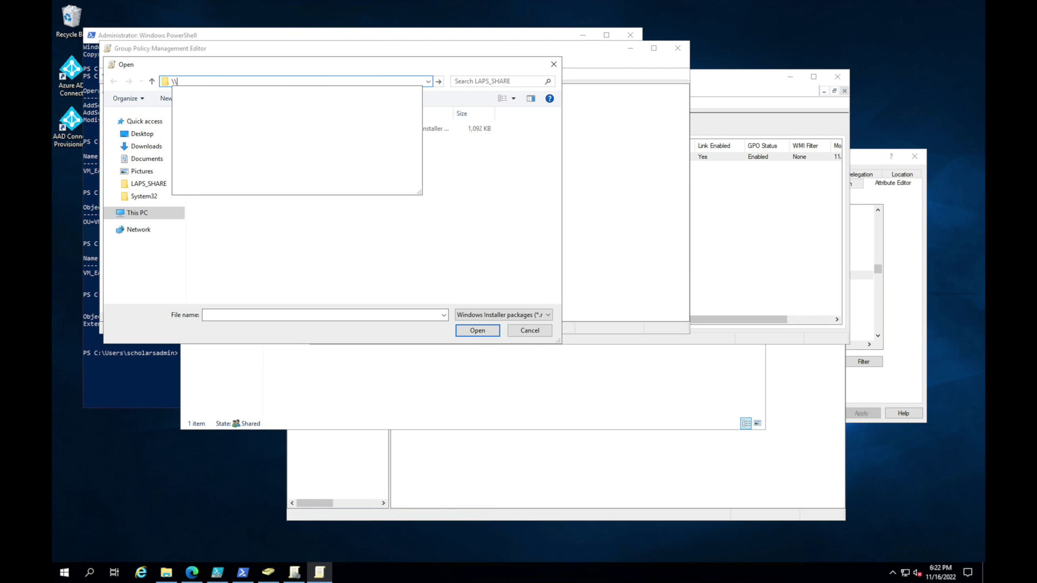
{"action": "type", "text": "cloudscholars"}
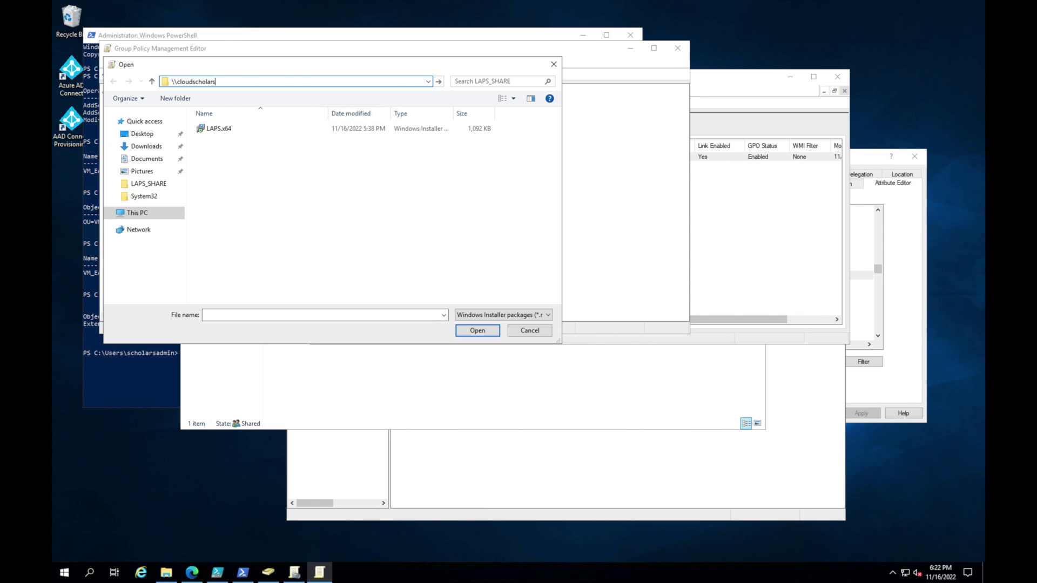
{"action": "key", "text": "Home"}
{"action": "key", "text": "Return"}
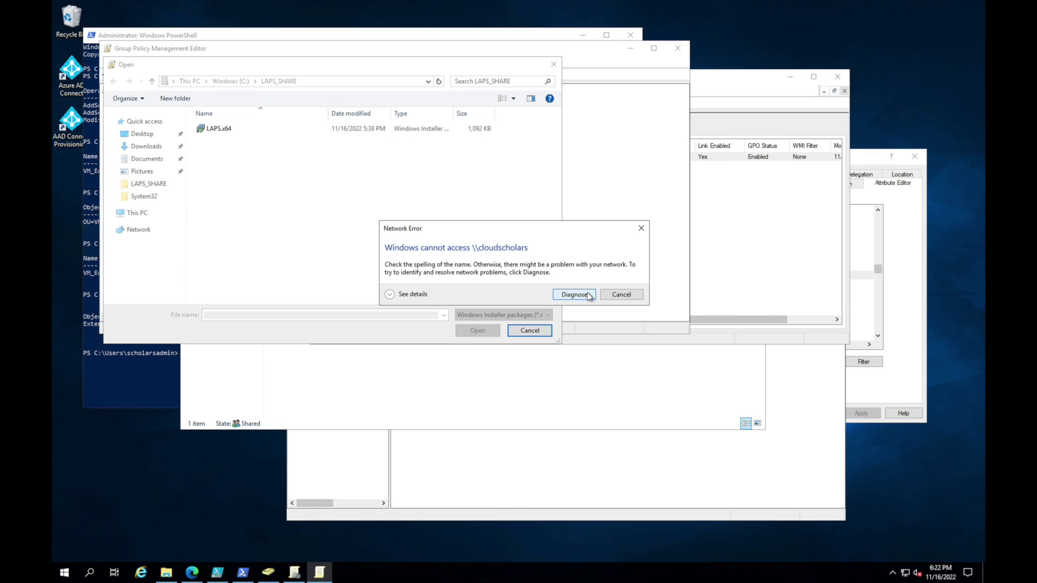
{"action": "left_click", "coordinate": [621, 294]}
Add the LAPS.x64 package from the network share \\DC-CloudScholar\LAPS_SHARE with the Assigned deployment method.
{"action": "left_click_drag", "start_coordinate": [508, 69], "coordinate": [755, 154]}
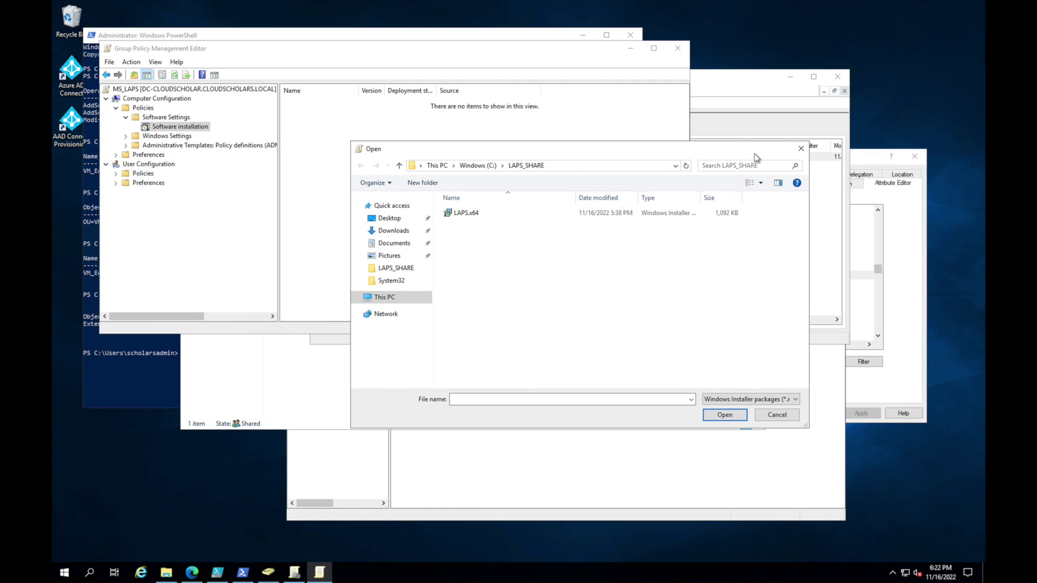
{"action": "left_click", "coordinate": [568, 167]}
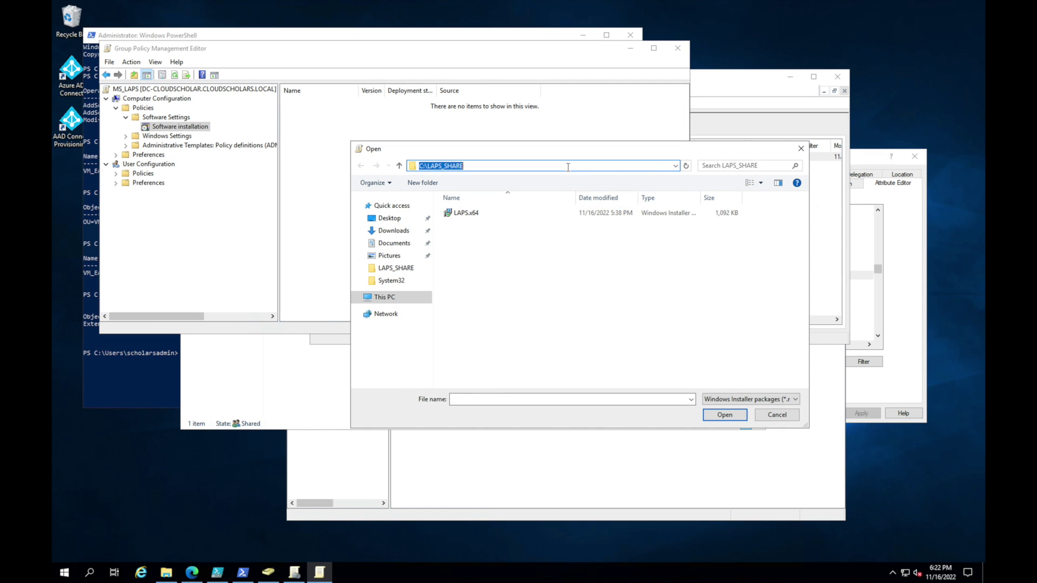
{"action": "type", "text": "\\\\"}
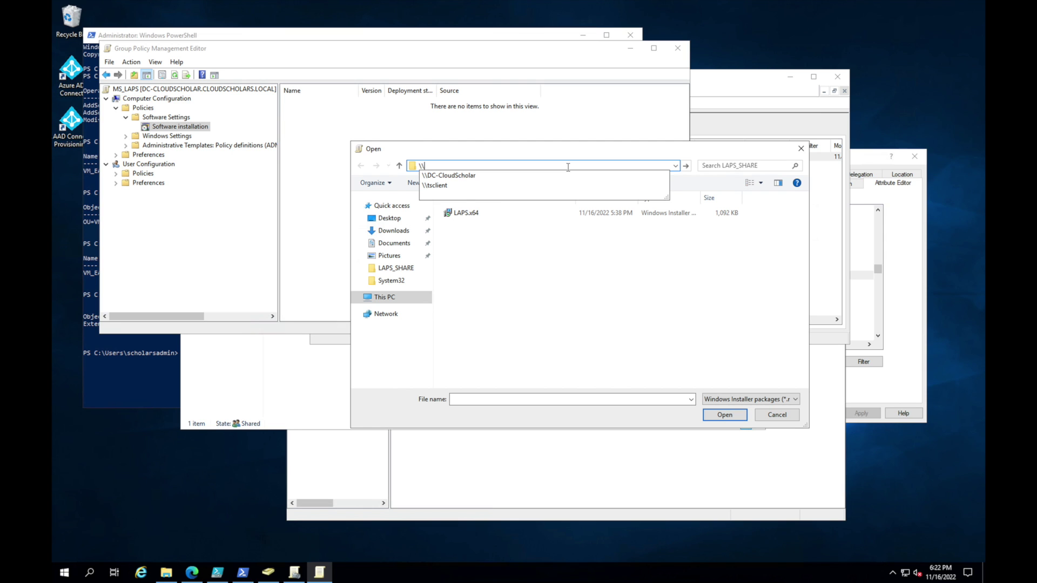
{"action": "left_click", "coordinate": [489, 176]}
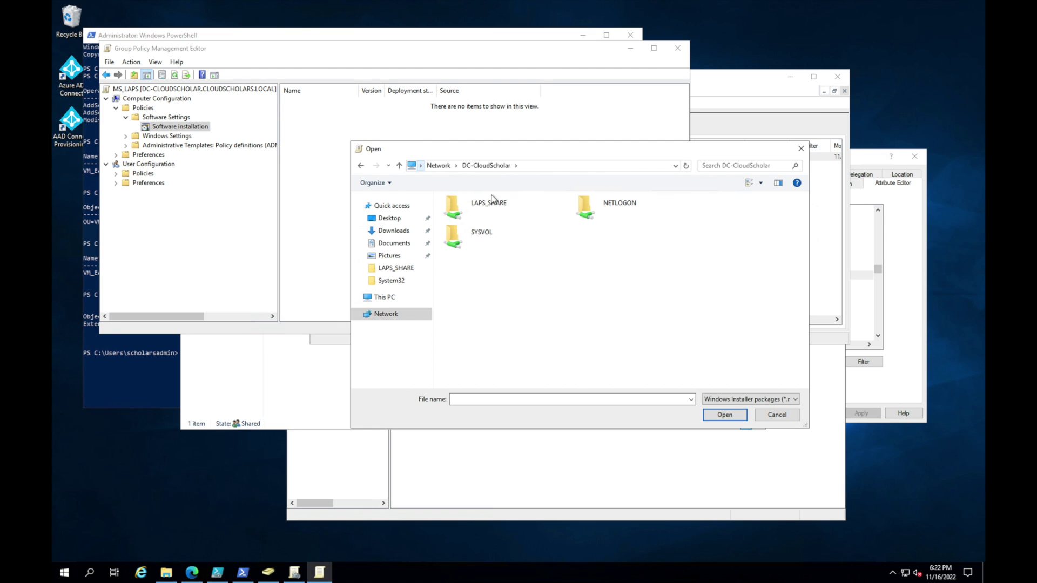
{"action": "double_click", "coordinate": [483, 208]}
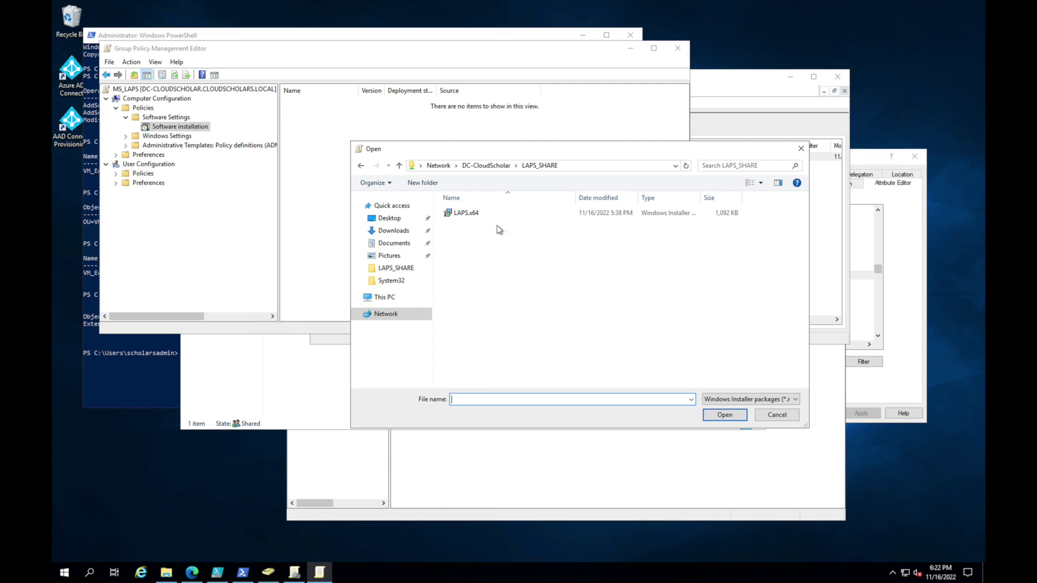
{"action": "left_click", "coordinate": [476, 215]}
{"action": "left_click", "coordinate": [739, 418]}
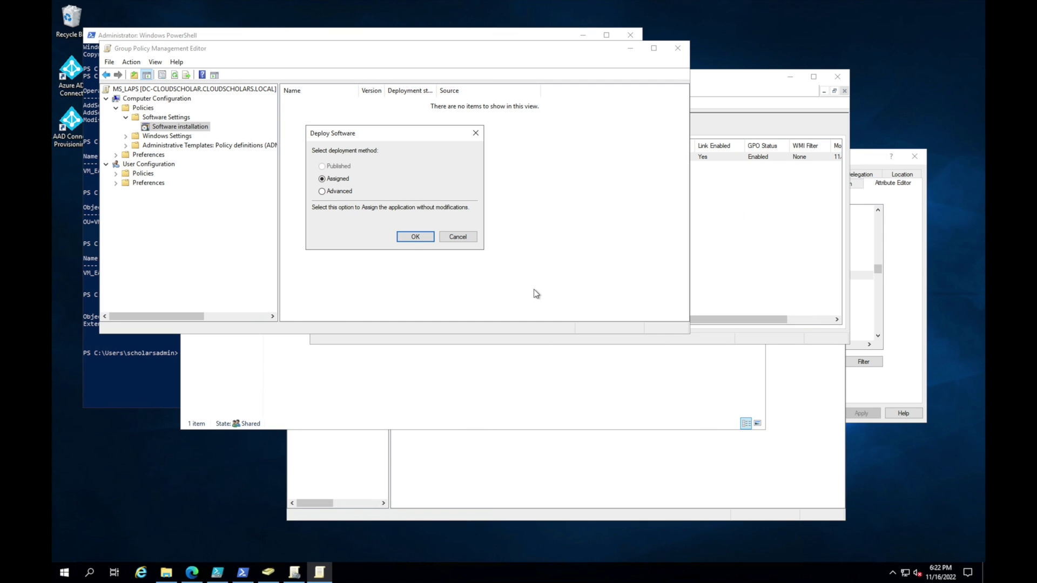
{"action": "left_click", "coordinate": [415, 237]}
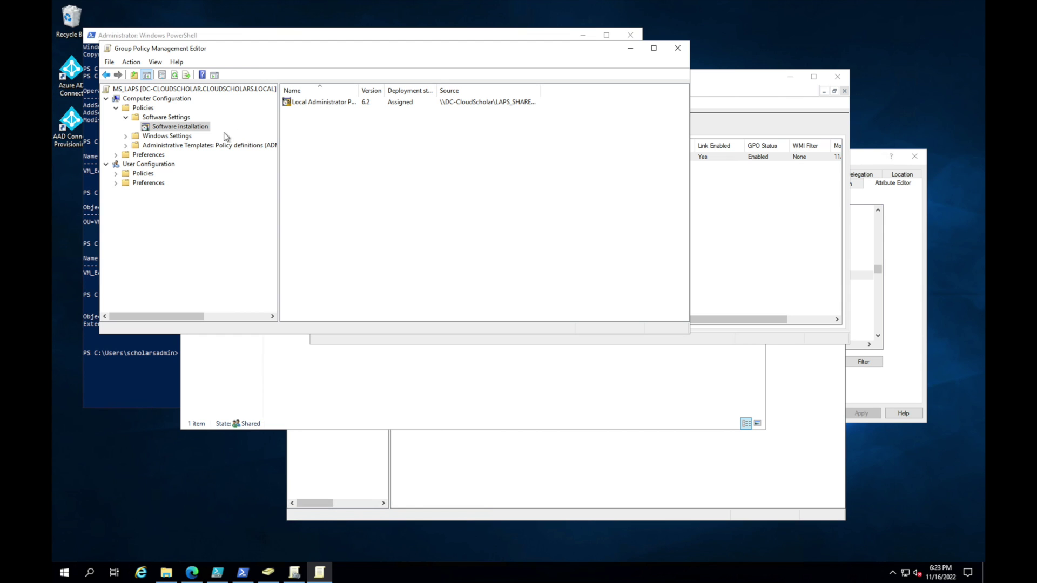
Set the "Enable local admin password management" policy to Enabled in the LAPS administrative templates and apply it.
{"action": "left_click", "coordinate": [125, 146]}
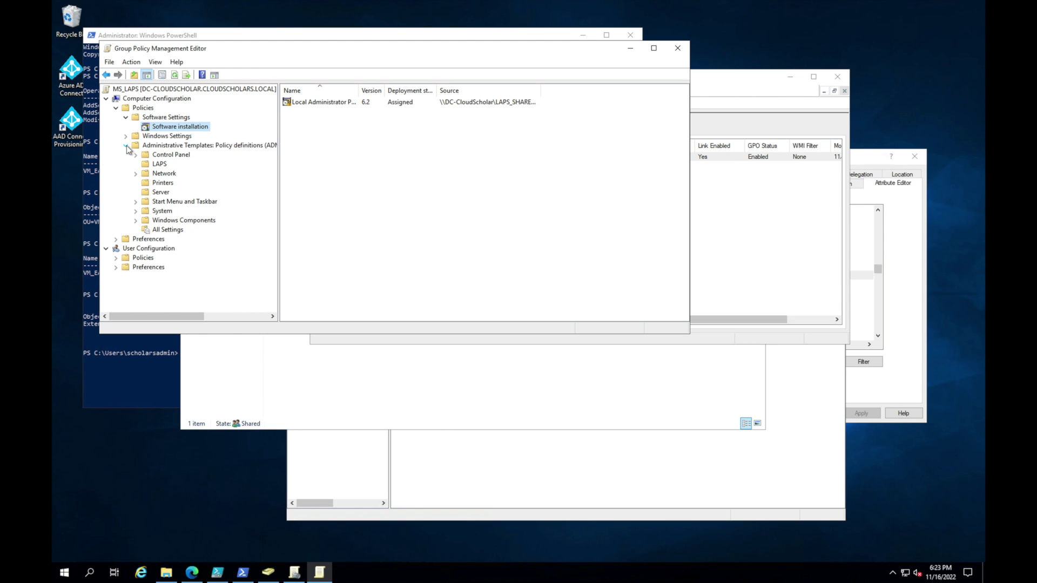
{"action": "left_click", "coordinate": [160, 165]}
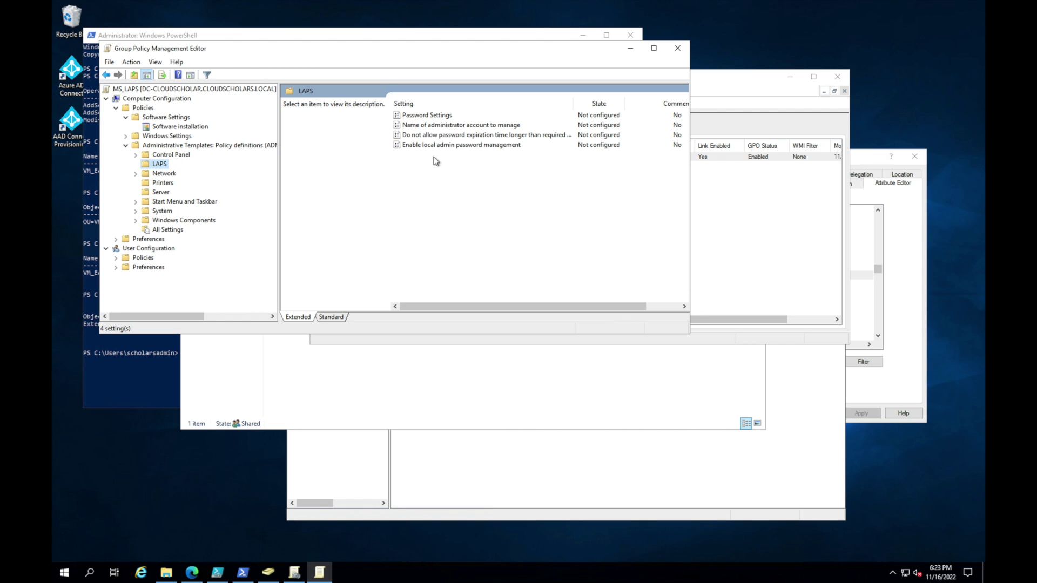
{"action": "double_click", "coordinate": [422, 146]}
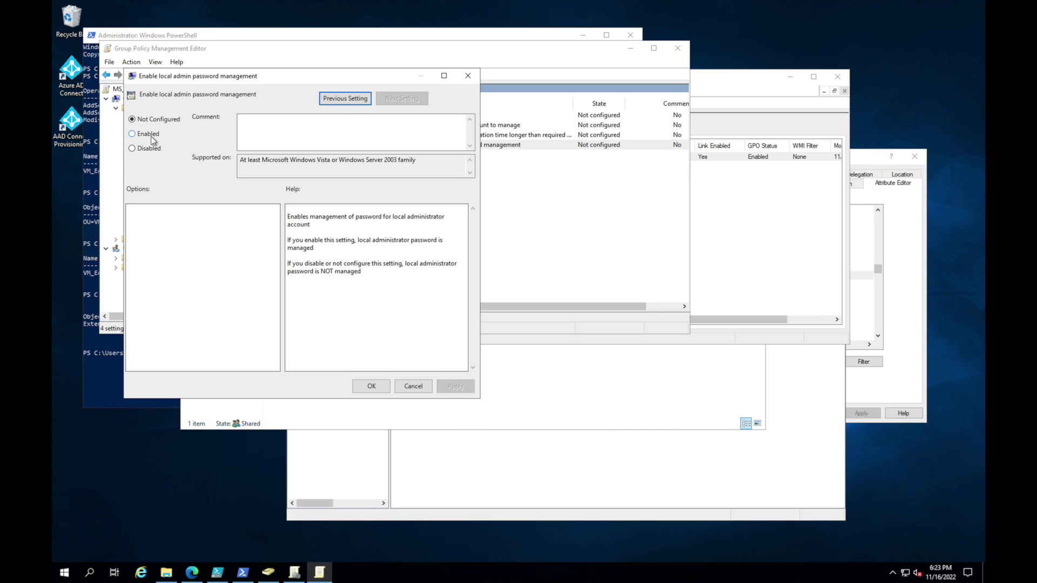
{"action": "left_click", "coordinate": [151, 136]}
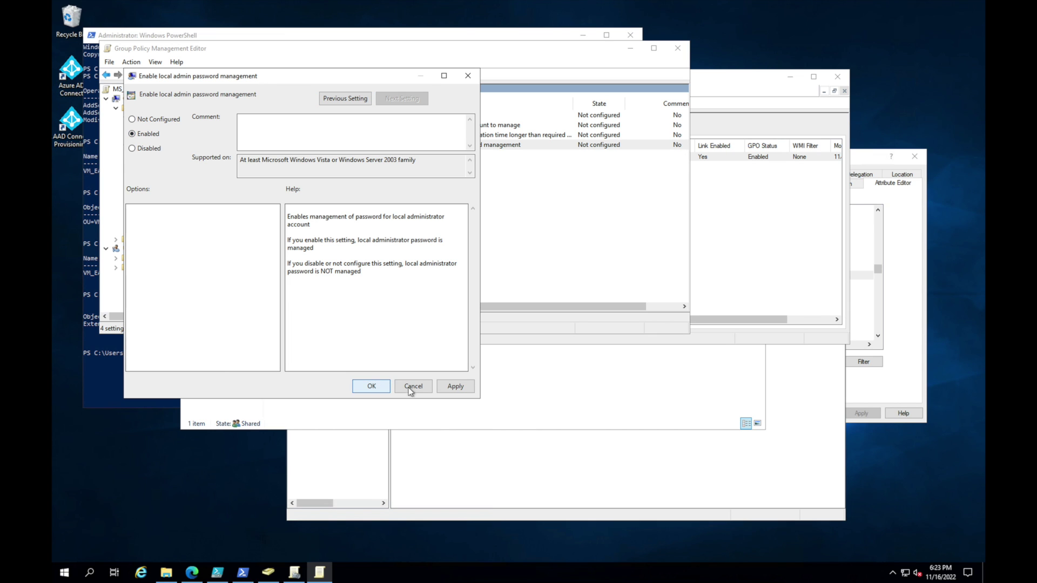
{"action": "left_click", "coordinate": [456, 387]}
{"action": "left_click", "coordinate": [372, 386]}
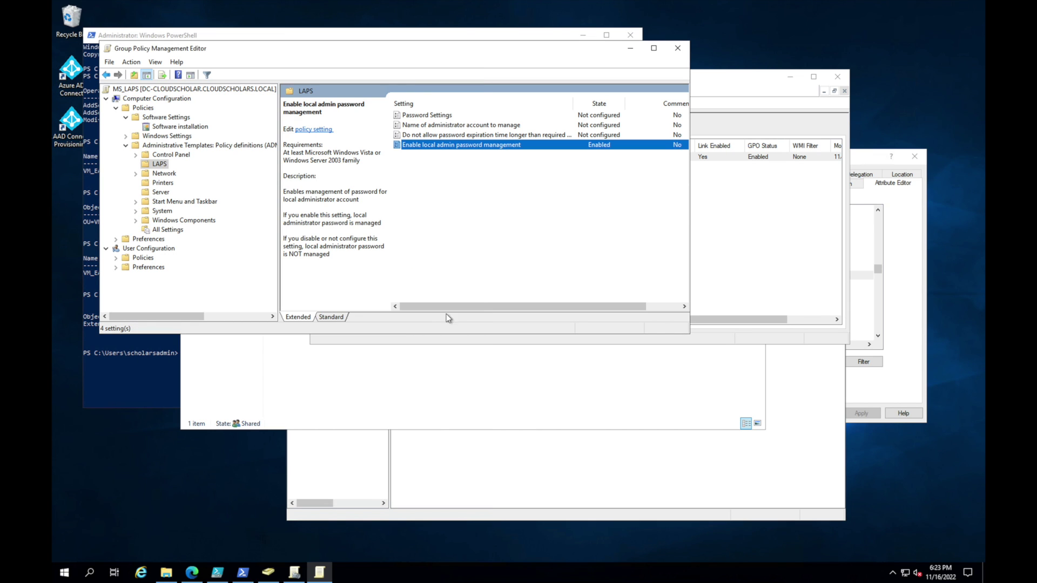
Enable the LAPS Password Settings policy with "Large letters + small letters + numbers + specials" complexity, length 14 and age 30 days.
{"action": "double_click", "coordinate": [442, 116]}
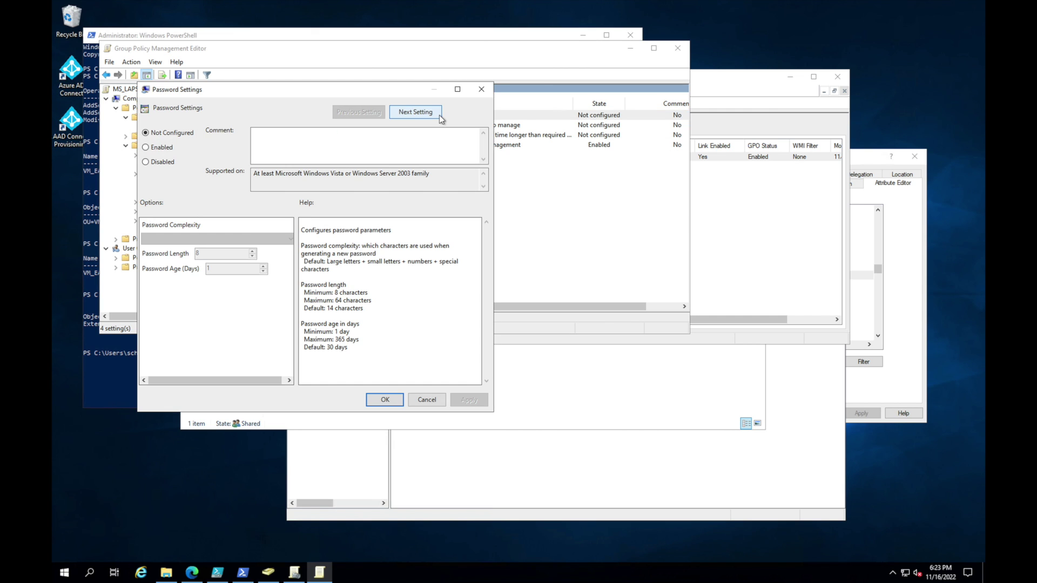
{"action": "left_click", "coordinate": [166, 147]}
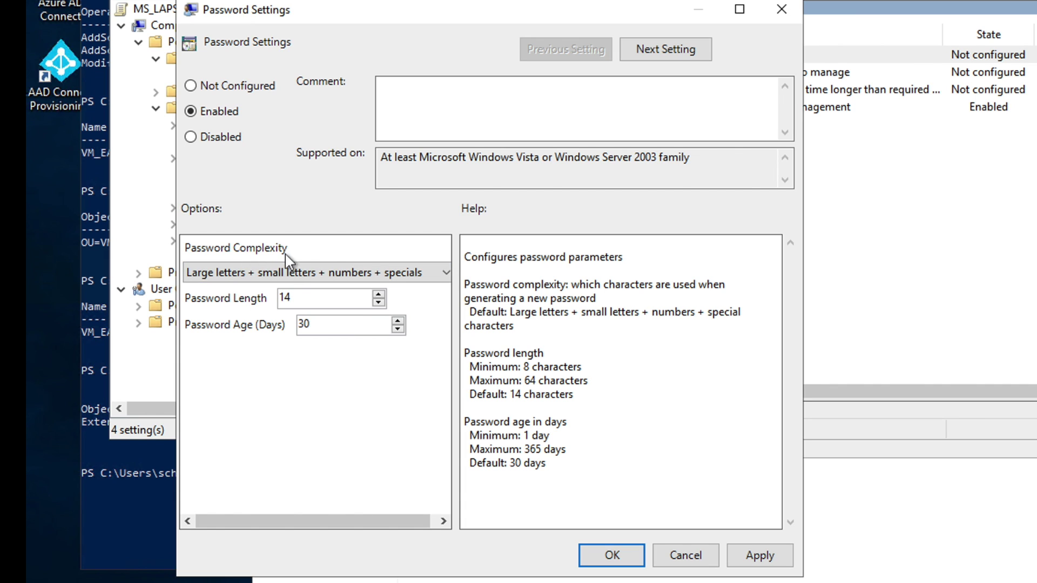
{"action": "left_click", "coordinate": [327, 273]}
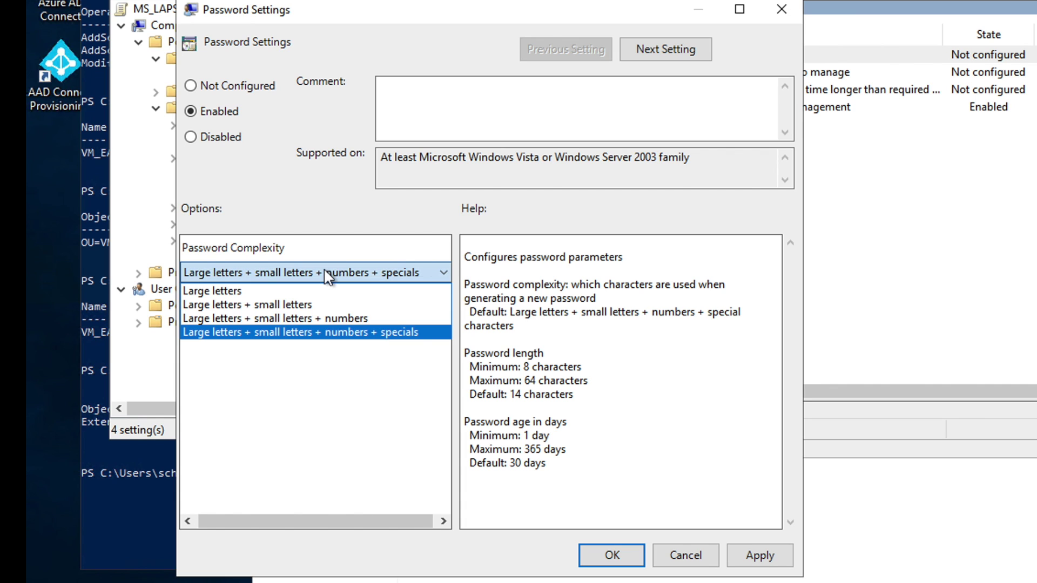
{"action": "left_click", "coordinate": [256, 307]}
{"action": "left_click", "coordinate": [269, 274]}
{"action": "left_click", "coordinate": [279, 339]}
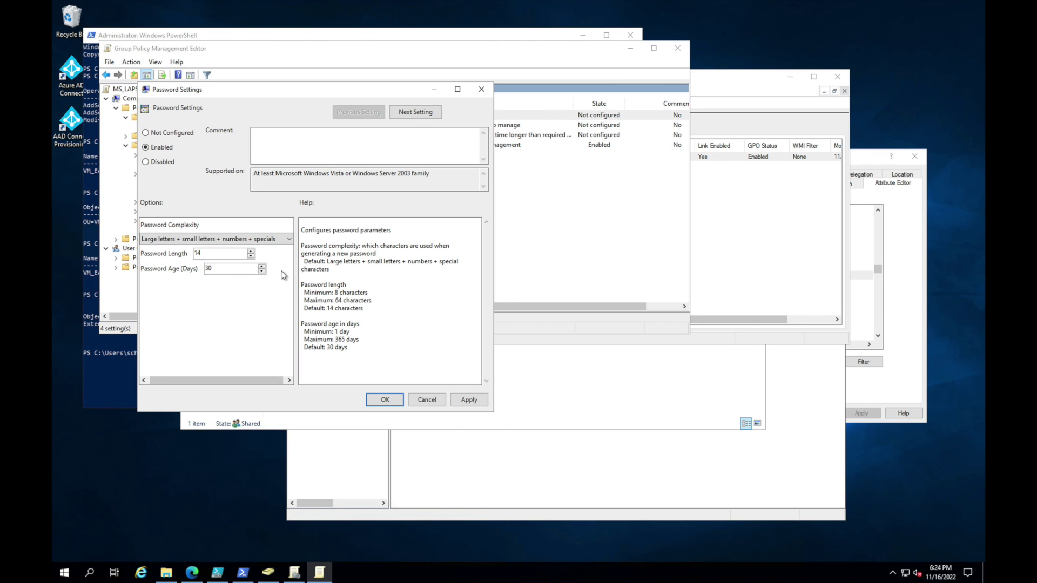
{"action": "left_click", "coordinate": [470, 400]}
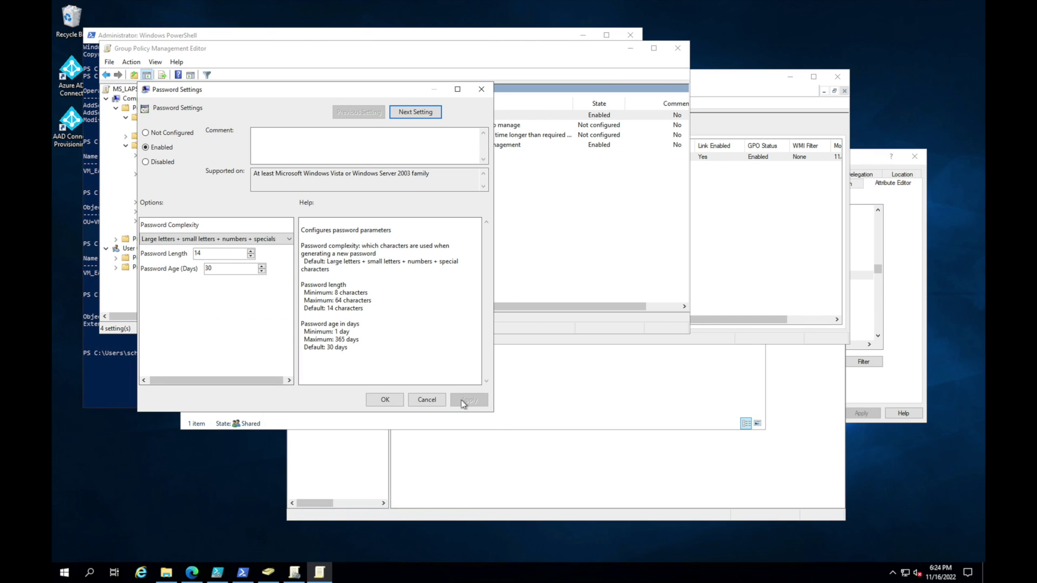
{"action": "left_click", "coordinate": [385, 400]}
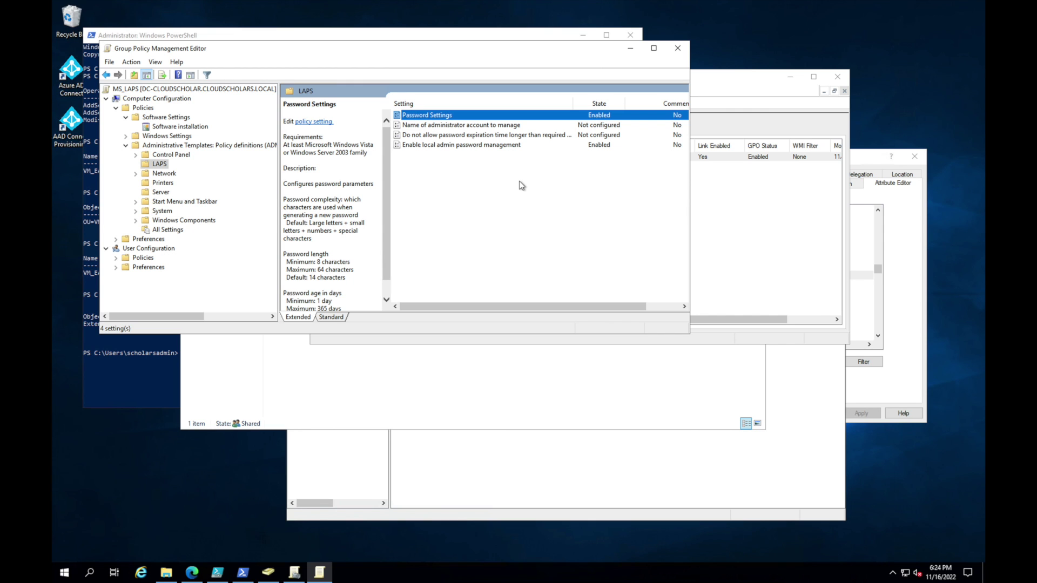
Enable the "Name of administrator account to manage" policy with the account name mycloudadmin and apply it.
{"action": "double_click", "coordinate": [454, 126]}
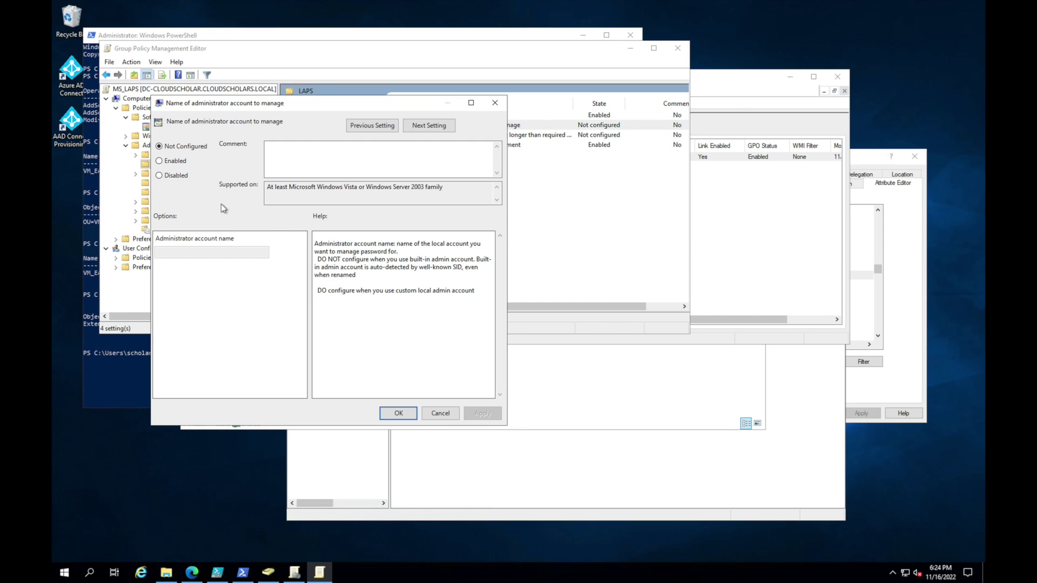
{"action": "left_click", "coordinate": [171, 162]}
{"action": "left_click", "coordinate": [176, 253]}
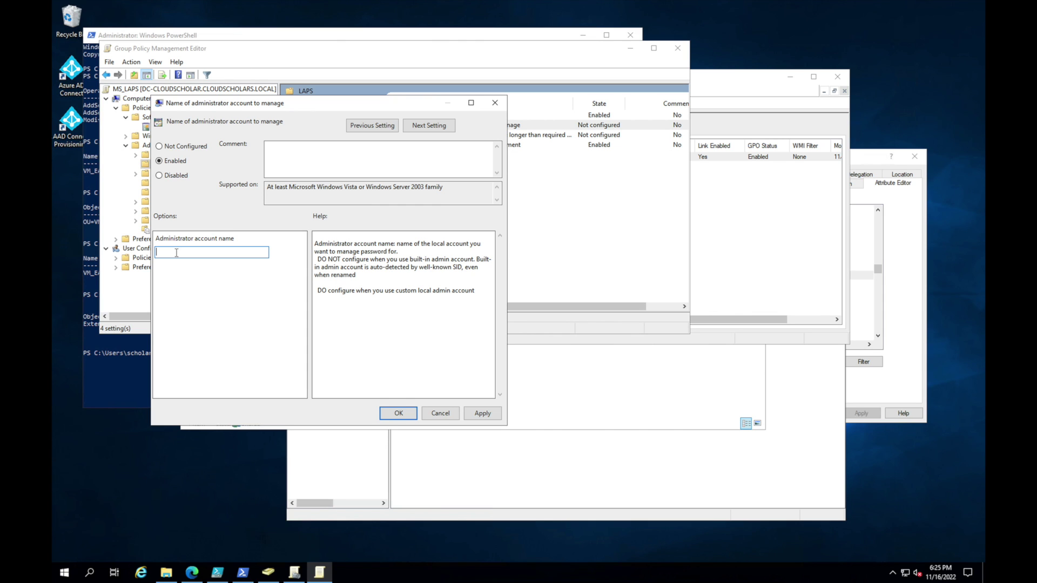
{"action": "type", "text": "mycloudadmin"}
{"action": "left_click", "coordinate": [492, 413]}
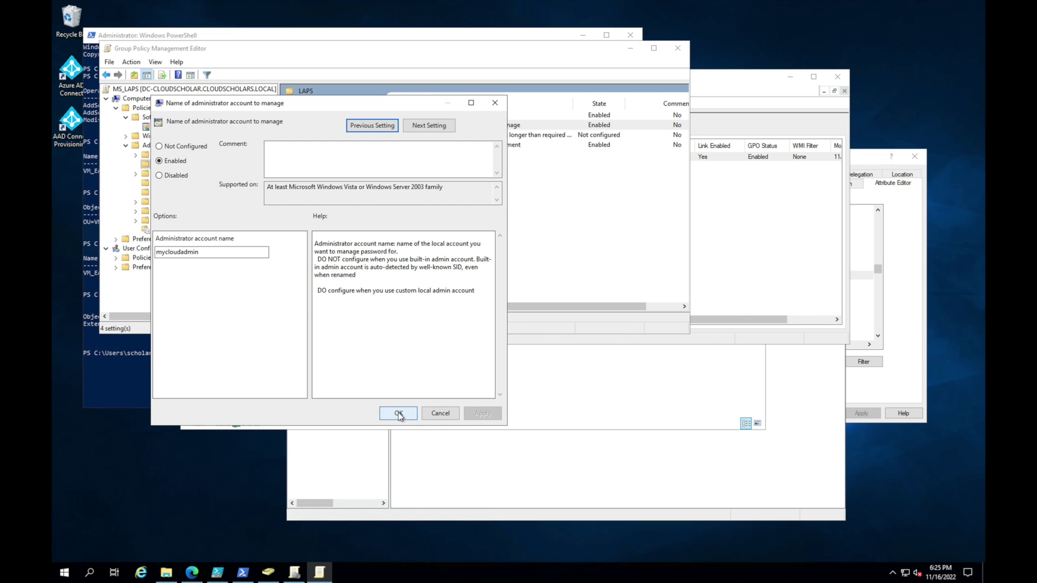
Clear the administrator account name in the enabled policy, apply the change and close the policy.
{"action": "left_click_drag", "start_coordinate": [399, 415], "coordinate": [283, 312]}
{"action": "left_click_drag", "start_coordinate": [166, 252], "coordinate": [142, 255]}
{"action": "key", "text": "BackSpace"}
{"action": "left_click", "coordinate": [468, 412]}
{"action": "left_click", "coordinate": [449, 413]}
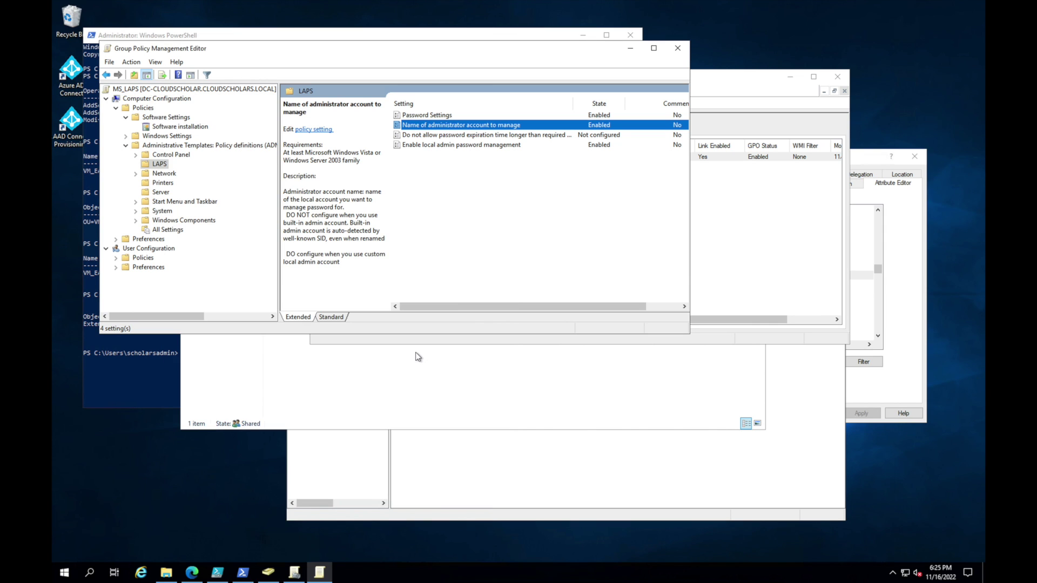
Set the "Do not allow password expiration time longer than required by policy" setting to Enabled and apply it.
{"action": "double_click", "coordinate": [434, 136]}
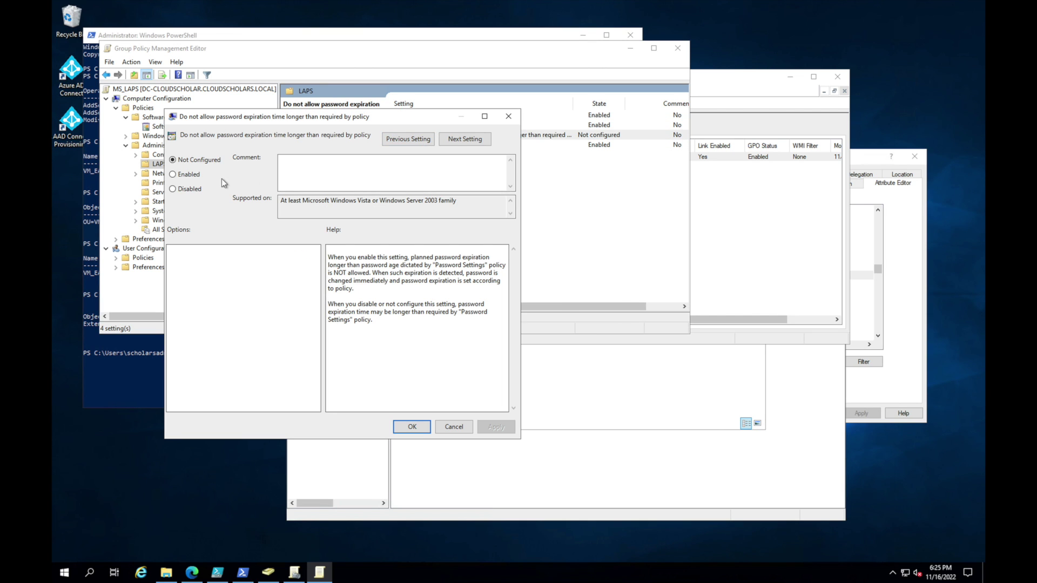
{"action": "left_click", "coordinate": [192, 176]}
{"action": "left_click", "coordinate": [493, 427]}
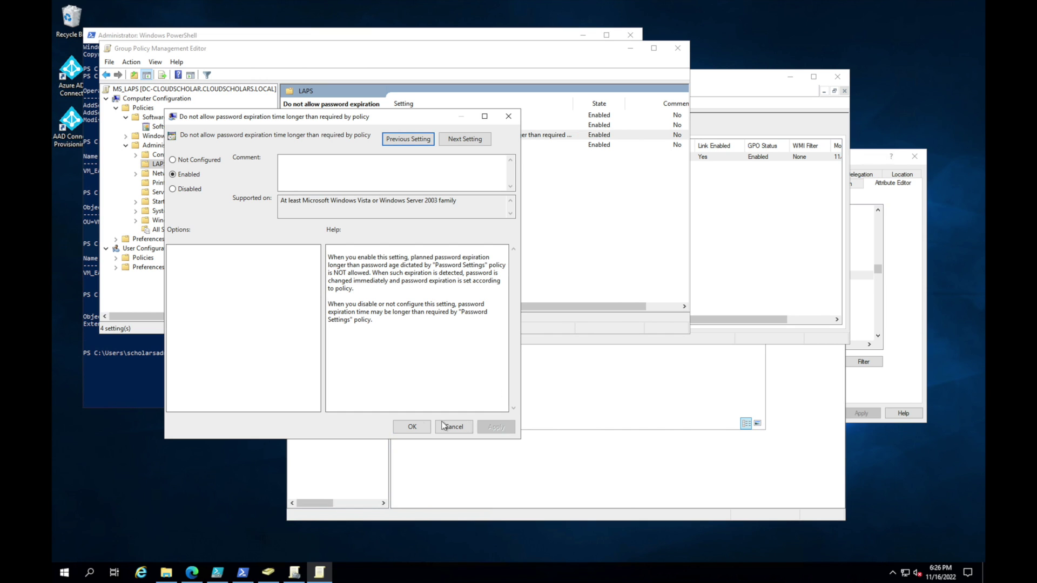
{"action": "left_click", "coordinate": [412, 426]}
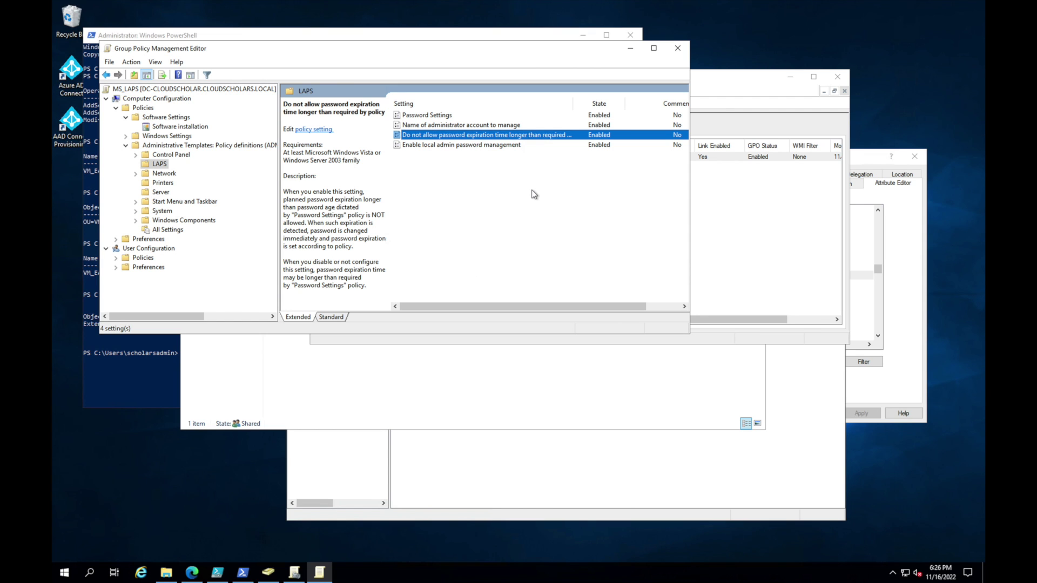
Close the group policy windows, the LAPS_SHARE folder, the DC-CloudScholar properties and Active Directory Users and Computers.
{"action": "left_click", "coordinate": [683, 49]}
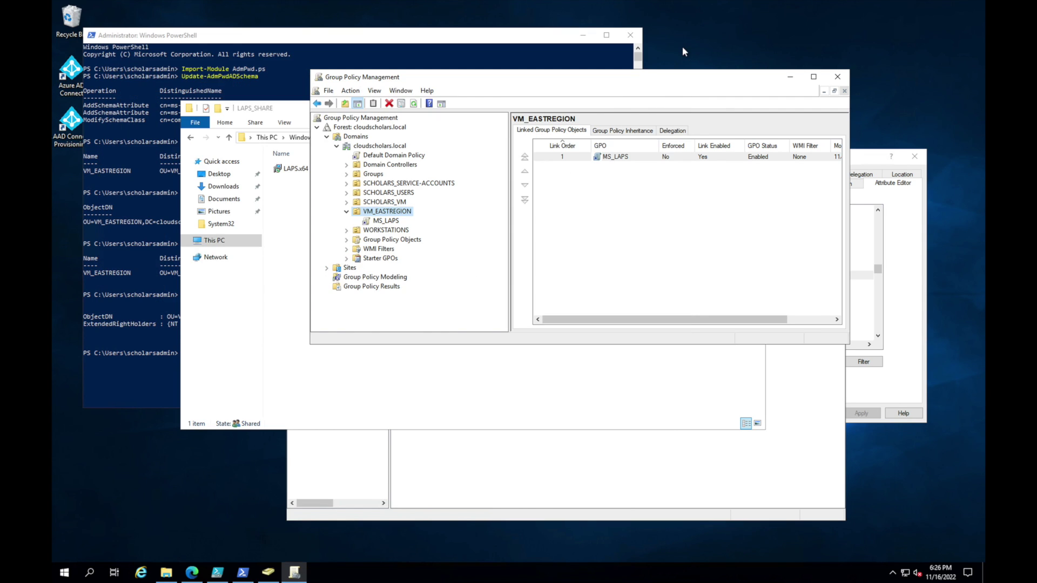
{"action": "left_click", "coordinate": [841, 76]}
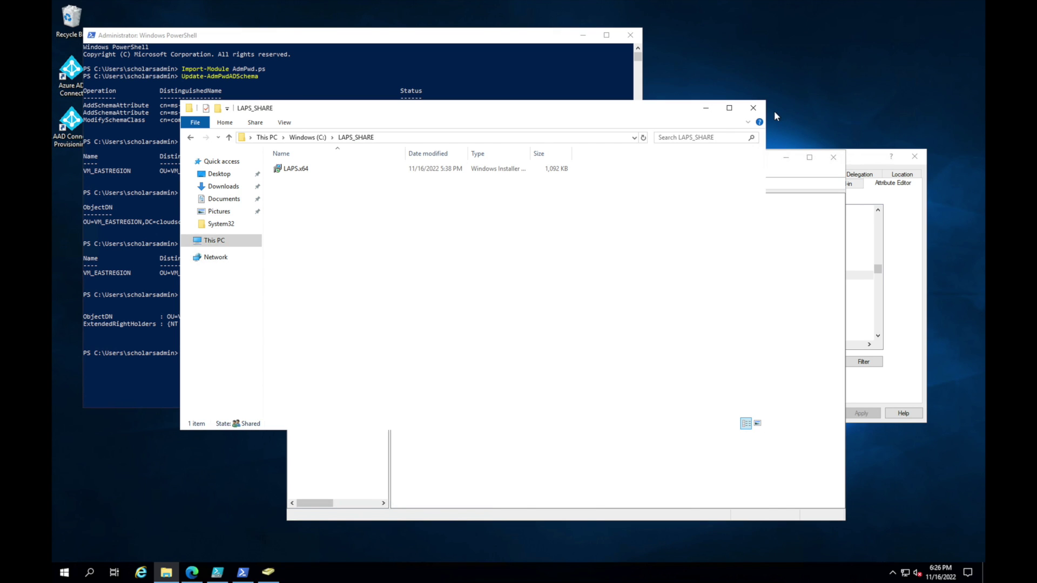
{"action": "left_click", "coordinate": [754, 108]}
{"action": "left_click", "coordinate": [833, 158]}
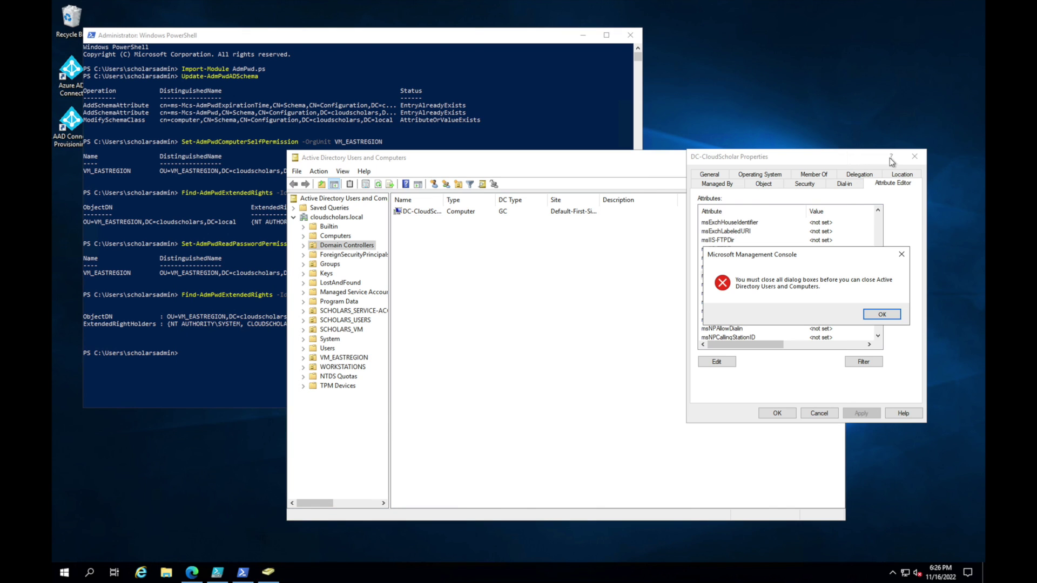
{"action": "left_click", "coordinate": [888, 315]}
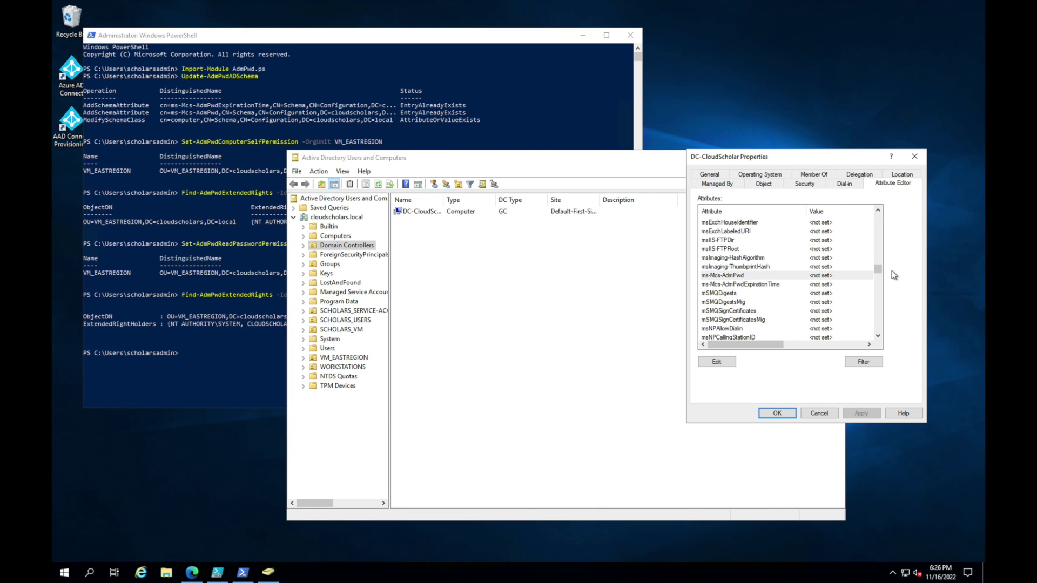
{"action": "left_click", "coordinate": [914, 157]}
{"action": "left_click", "coordinate": [834, 159]}
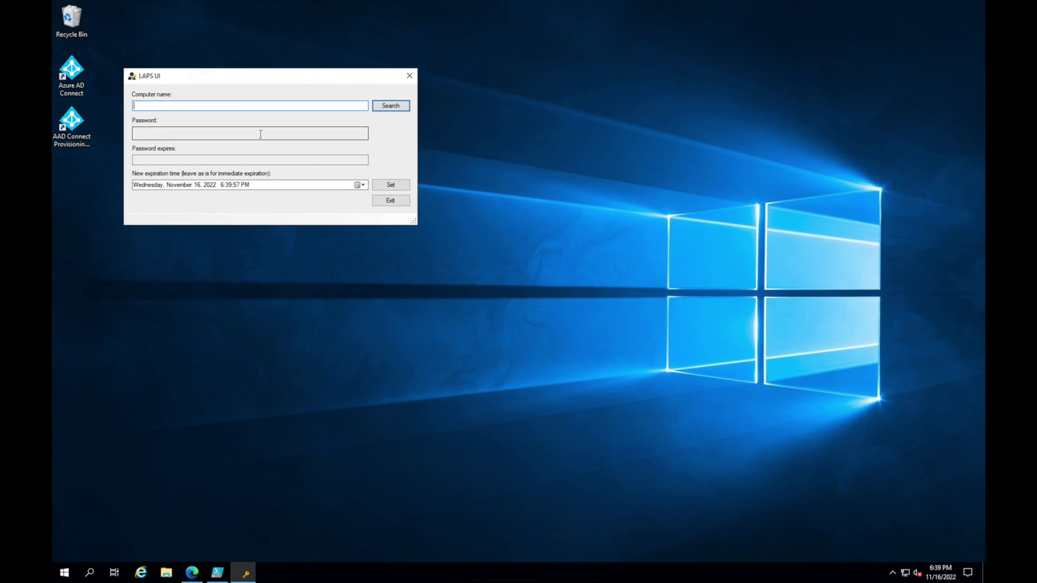
Look up the managed local administrator password and its expiration for computer vm01 in LAPS UI.
{"action": "type", "text": "vm01"}
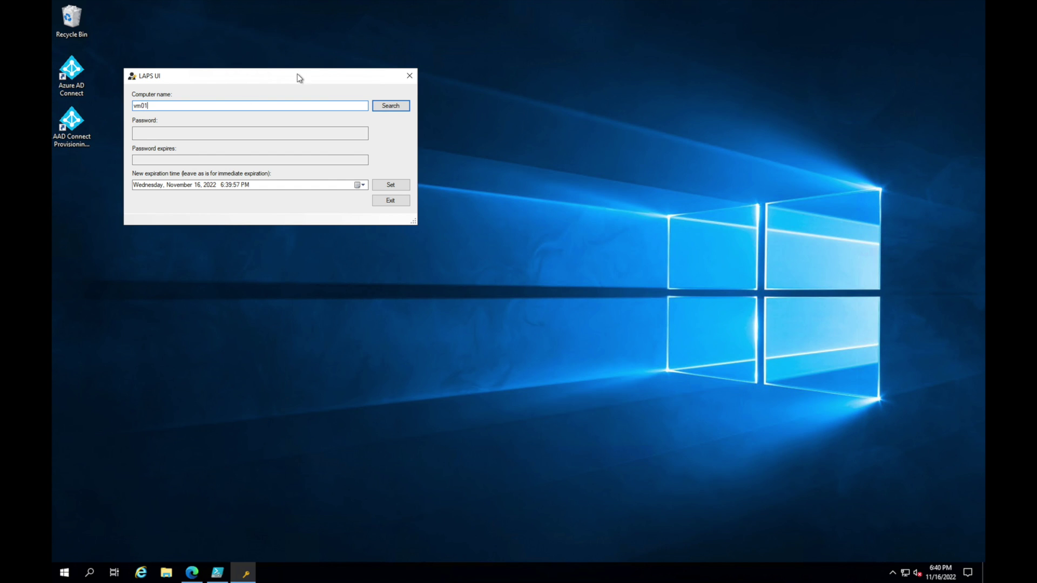
{"action": "left_click", "coordinate": [390, 106]}
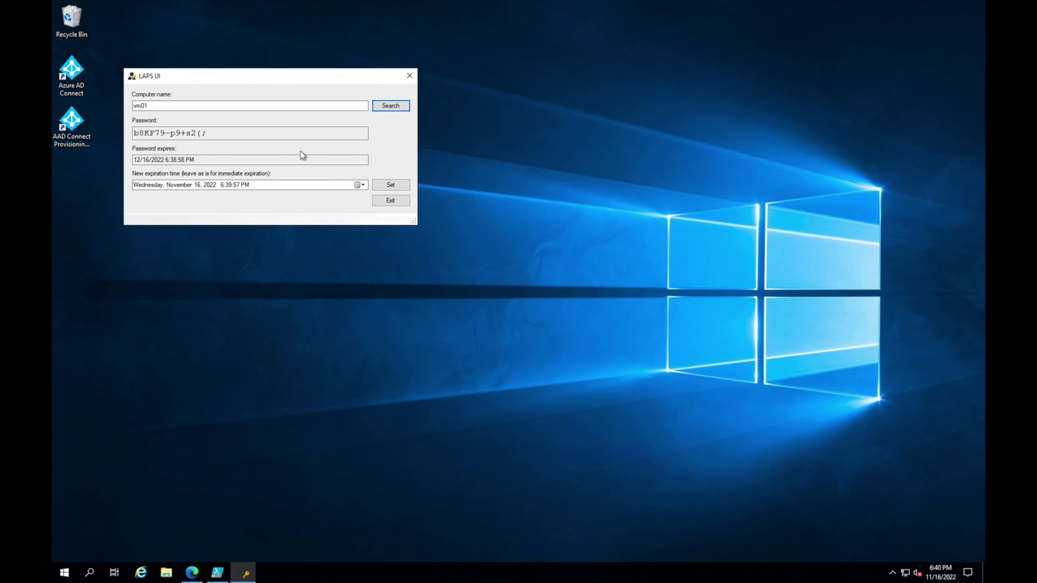
{"action": "left_click", "coordinate": [215, 137]}
{"action": "left_click_drag", "start_coordinate": [239, 77], "coordinate": [352, 76]}
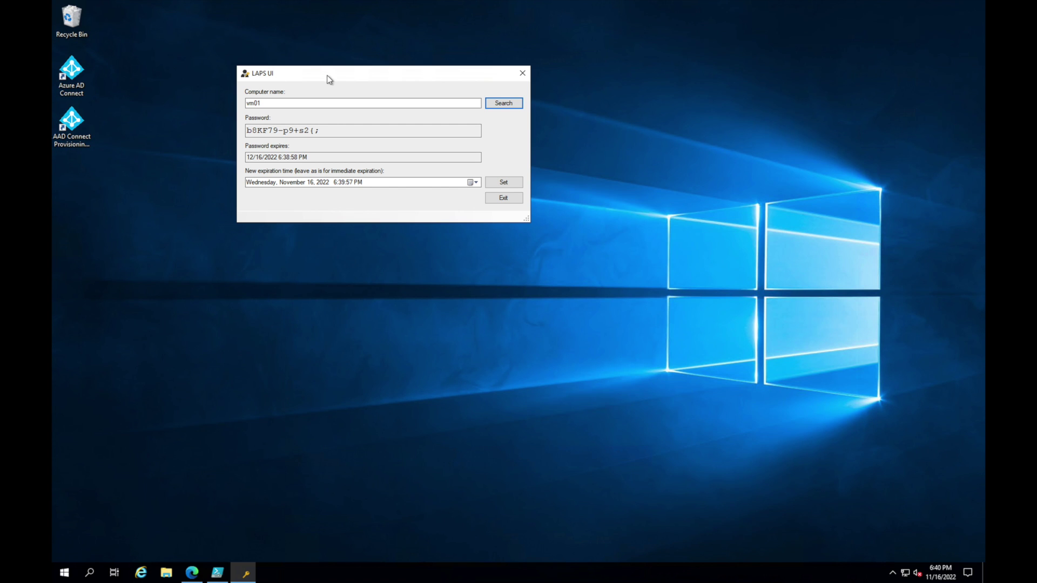
{"action": "left_click_drag", "start_coordinate": [359, 76], "coordinate": [414, 127]}
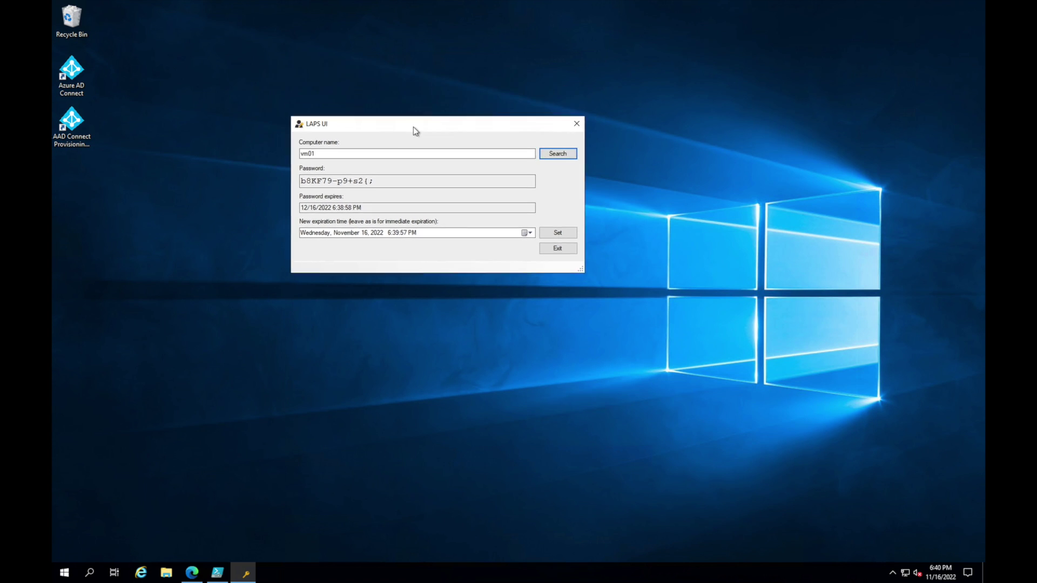
Switch to Server Manager and show the server's shares in File and Storage Services.
{"action": "left_click", "coordinate": [66, 573]}
{"action": "type", "text": "server m"}
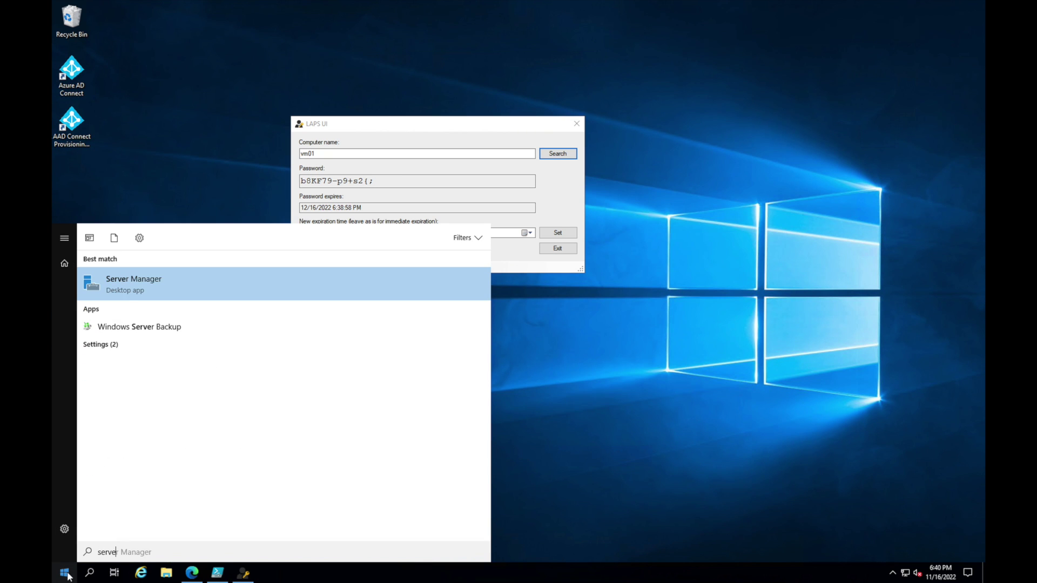
{"action": "key", "text": "Return"}
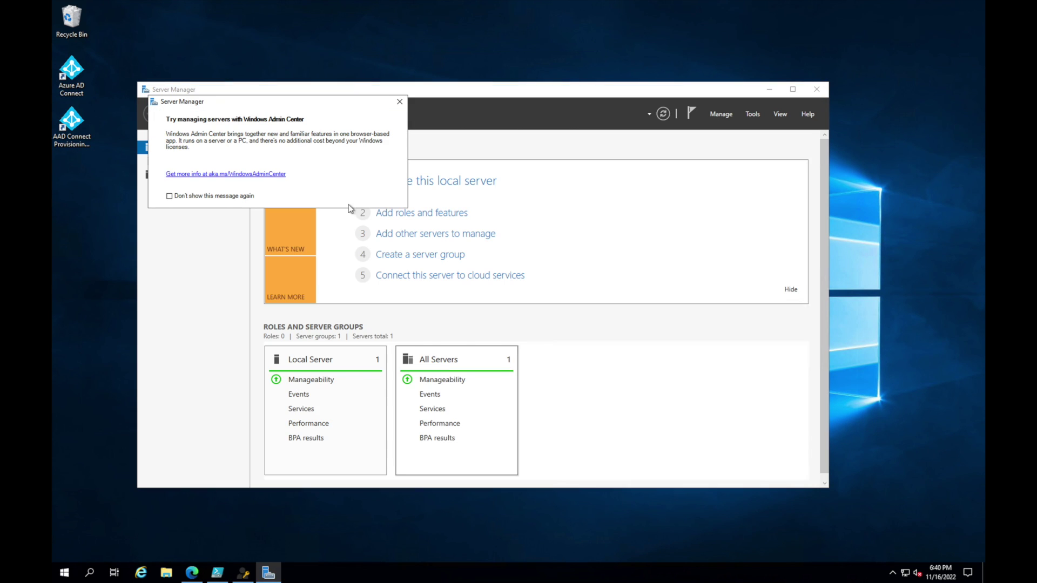
{"action": "left_click", "coordinate": [399, 102]}
{"action": "left_click", "coordinate": [192, 162]}
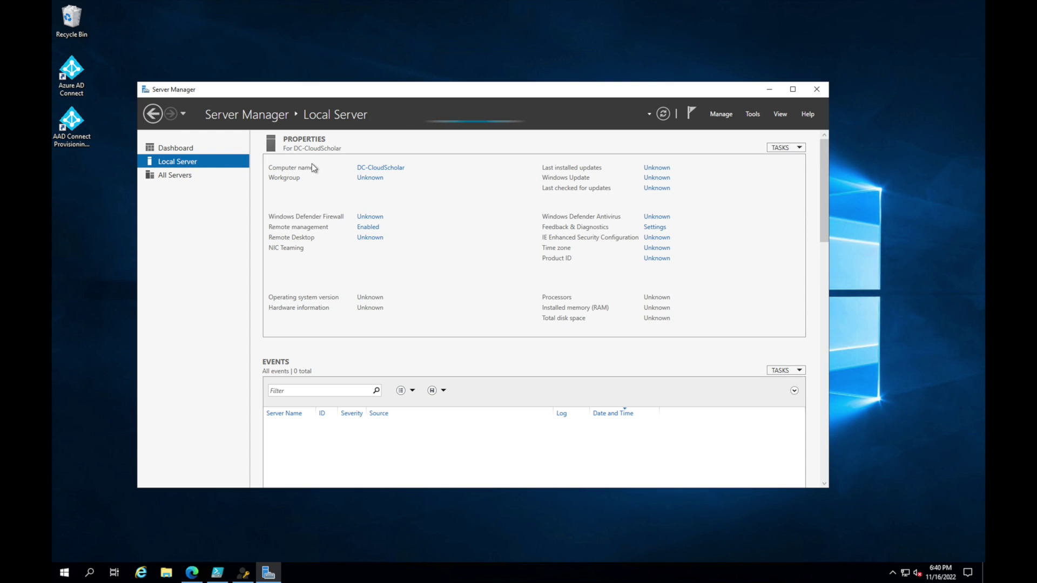
{"action": "left_click", "coordinate": [182, 176]}
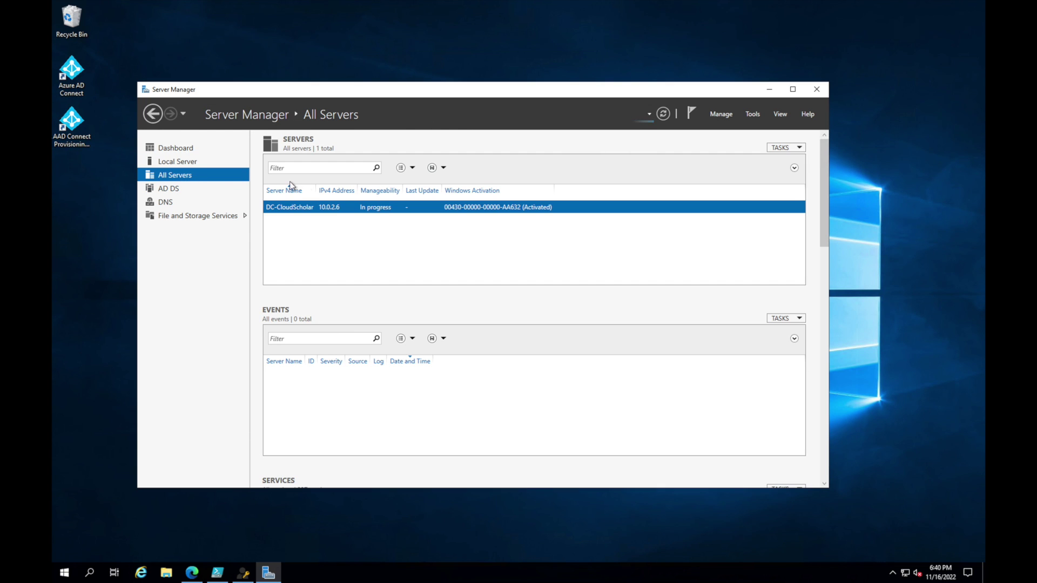
{"action": "left_click", "coordinate": [186, 163]}
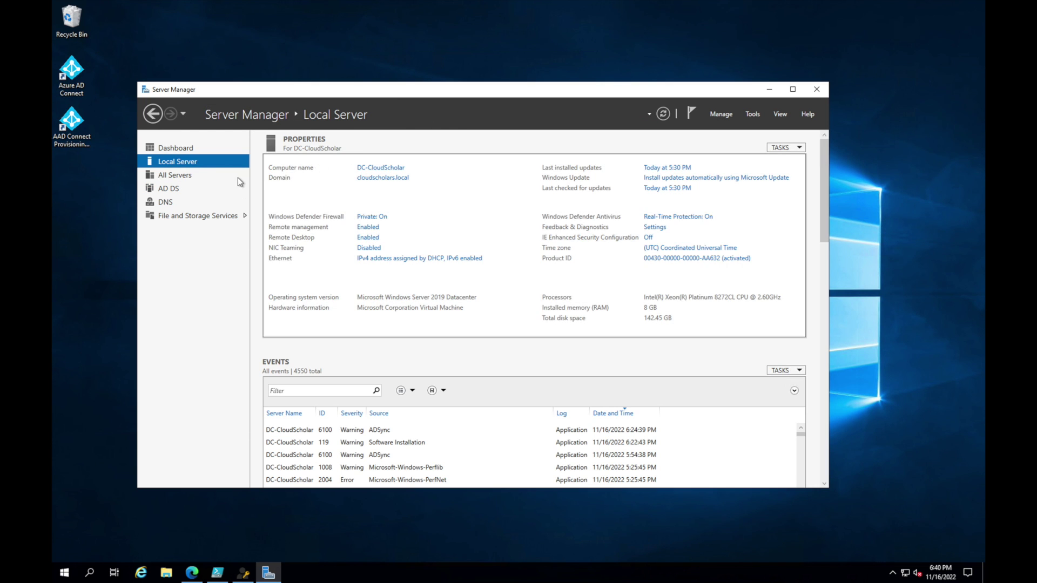
{"action": "left_click", "coordinate": [203, 215]}
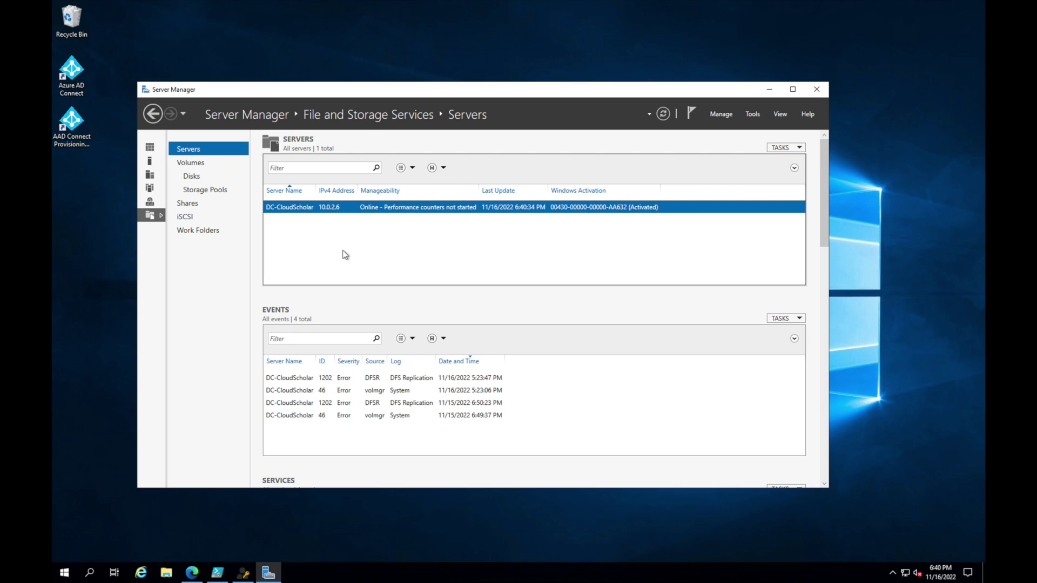
{"action": "left_click", "coordinate": [208, 205]}
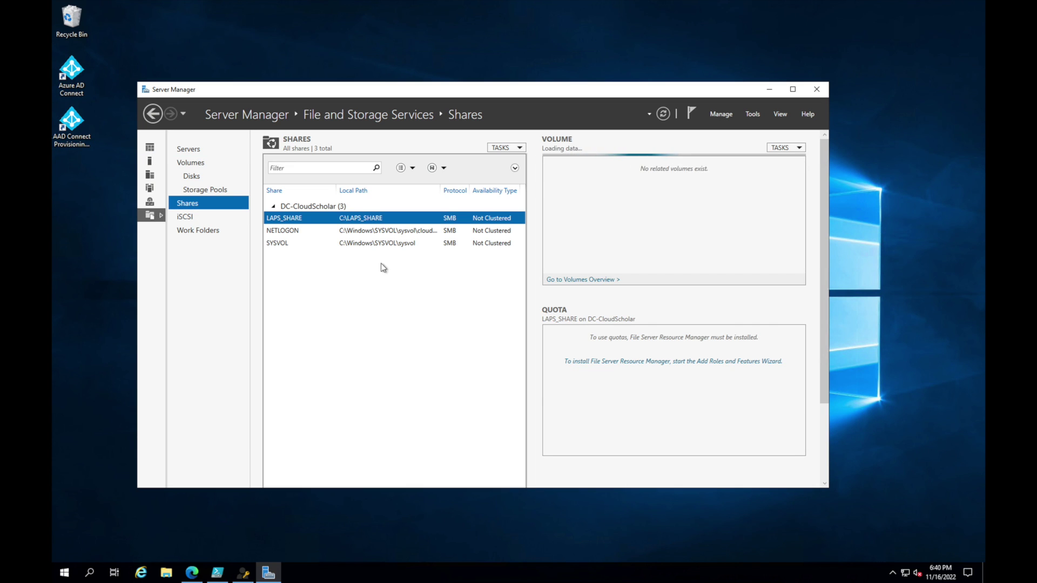
Open the advanced security settings for LAPS_SHARE from the share's permissions.
{"action": "right_click", "coordinate": [296, 222]}
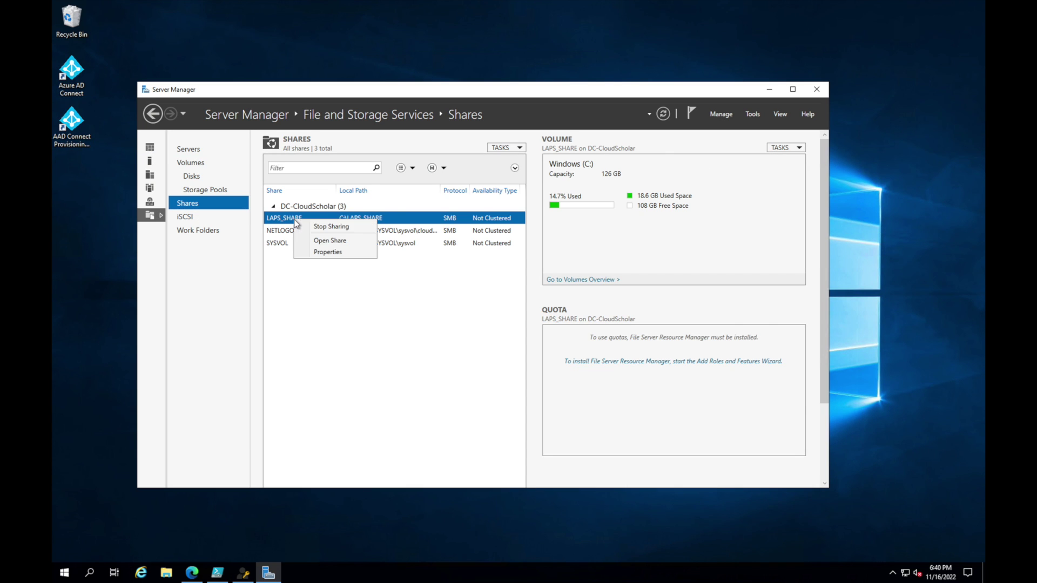
{"action": "left_click", "coordinate": [337, 254]}
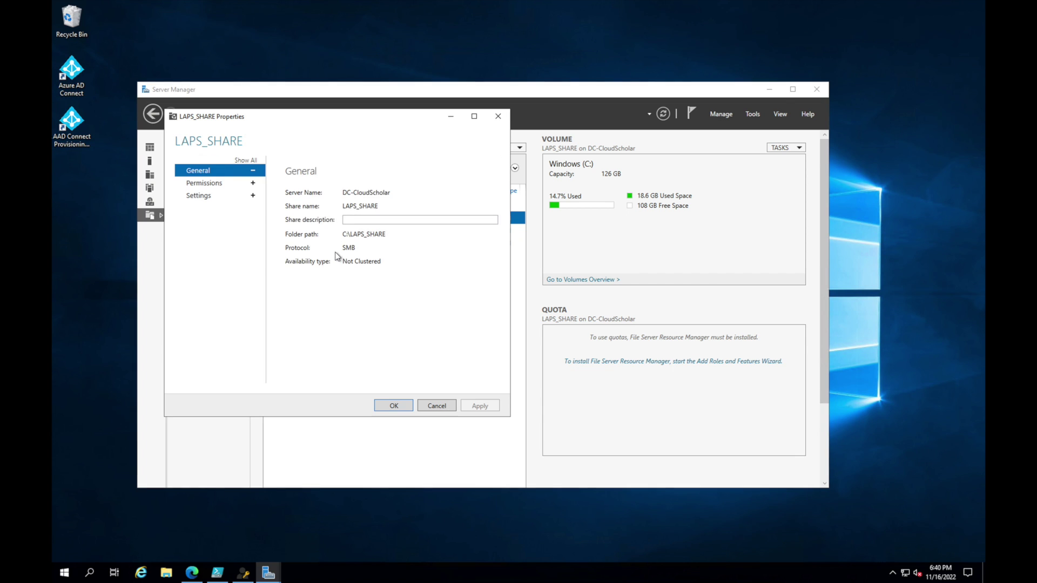
{"action": "left_click", "coordinate": [222, 183]}
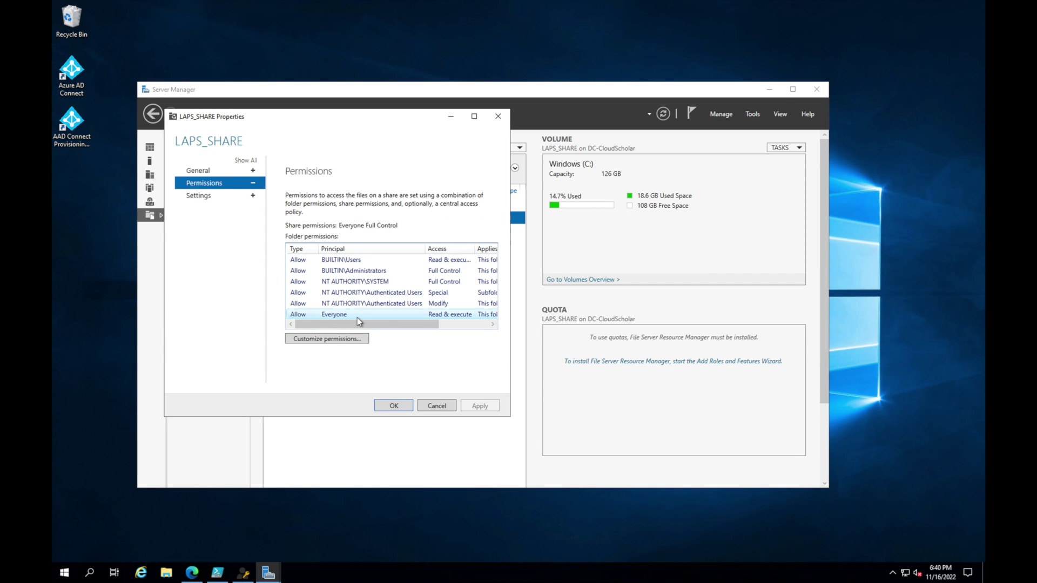
{"action": "left_click", "coordinate": [488, 318]}
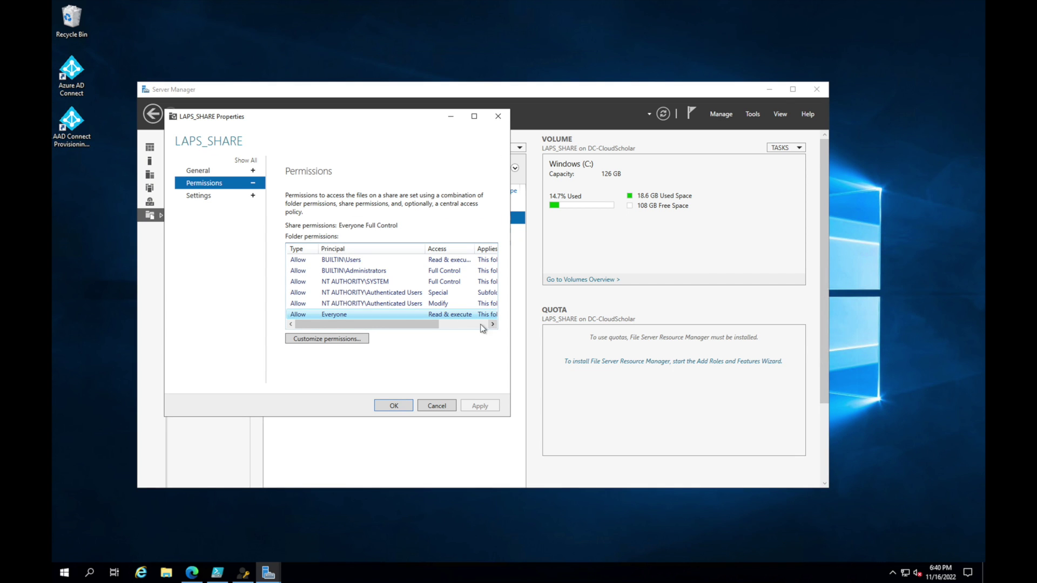
{"action": "left_click", "coordinate": [348, 340]}
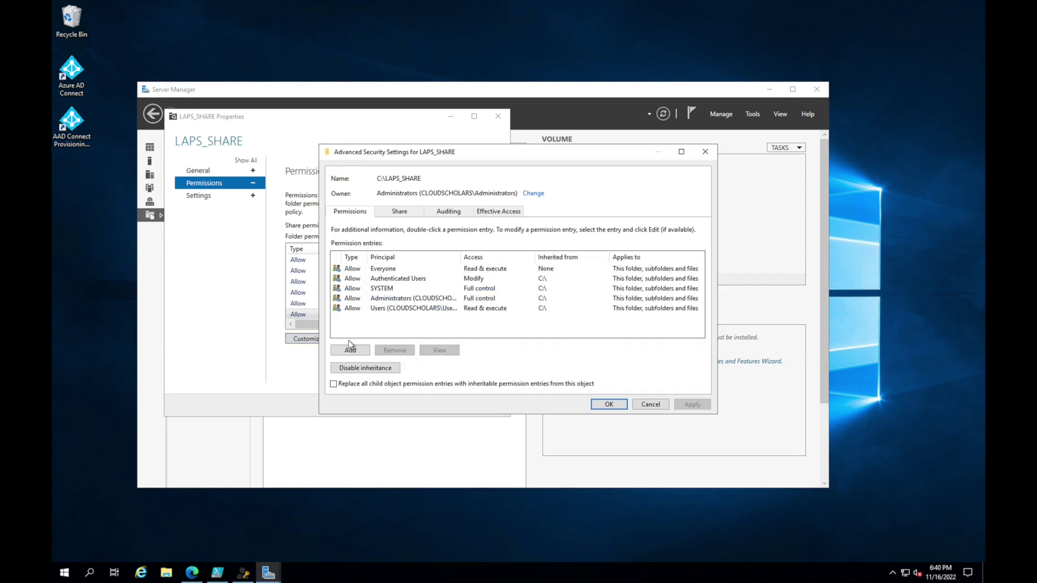
Limit the Everyone permission entry on LAPS_SHARE to Read by removing Read & execute and List folder contents, apply it and close the share's properties.
{"action": "left_click", "coordinate": [387, 270]}
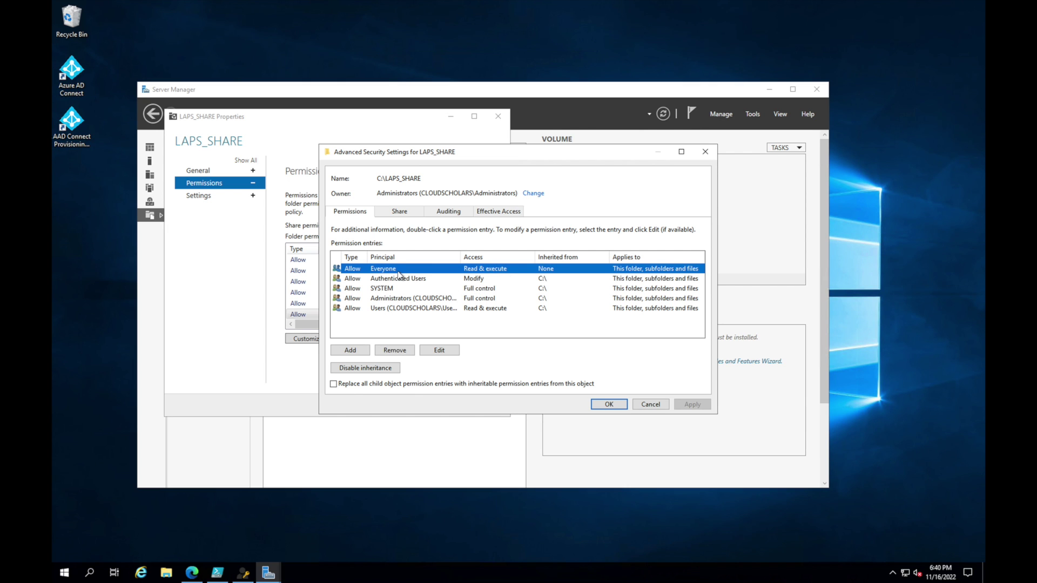
{"action": "left_click", "coordinate": [439, 350]}
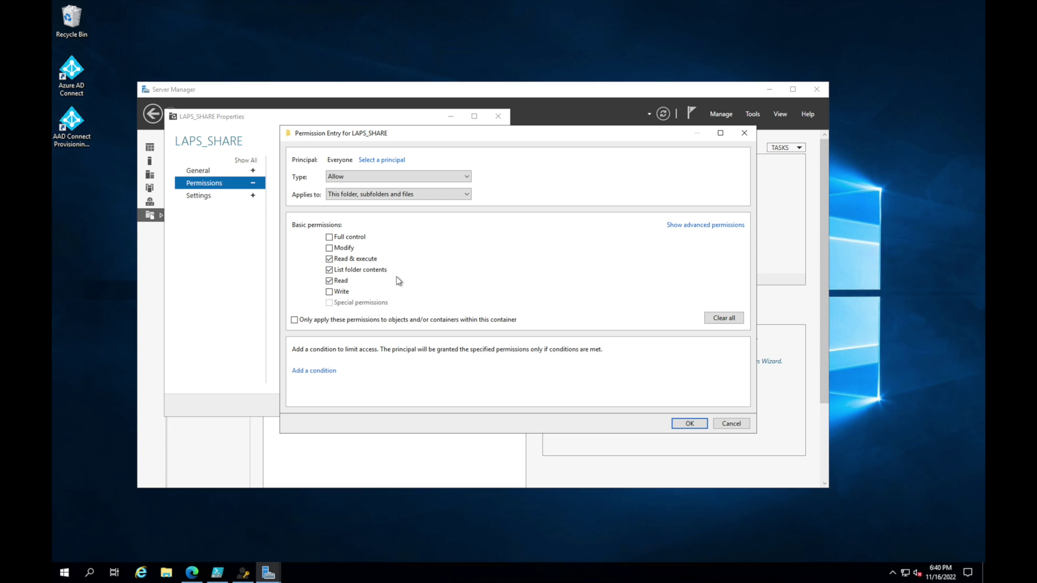
{"action": "left_click", "coordinate": [352, 262]}
{"action": "left_click", "coordinate": [359, 274]}
{"action": "left_click", "coordinate": [689, 423]}
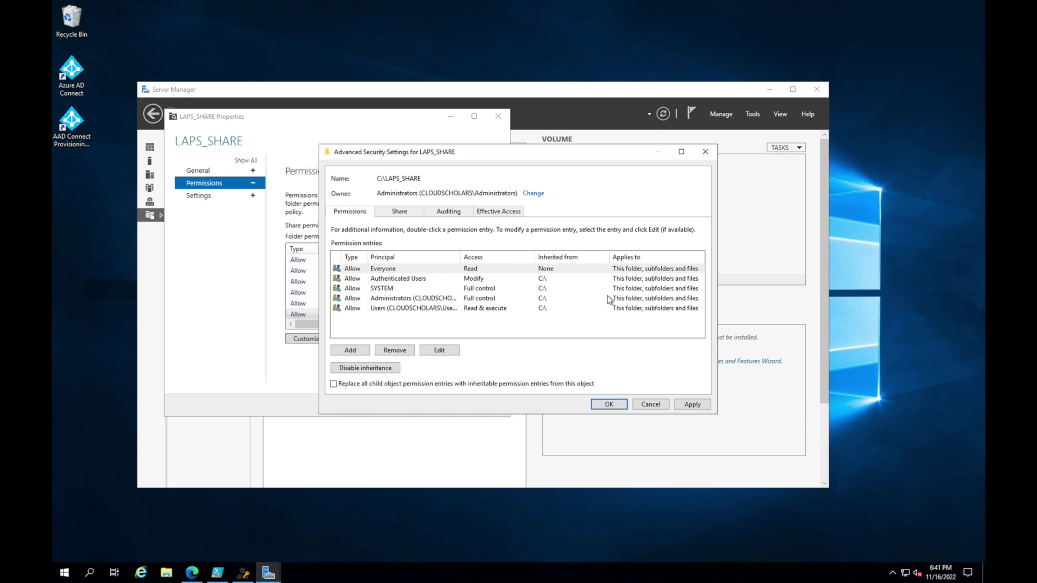
{"action": "left_click", "coordinate": [692, 404]}
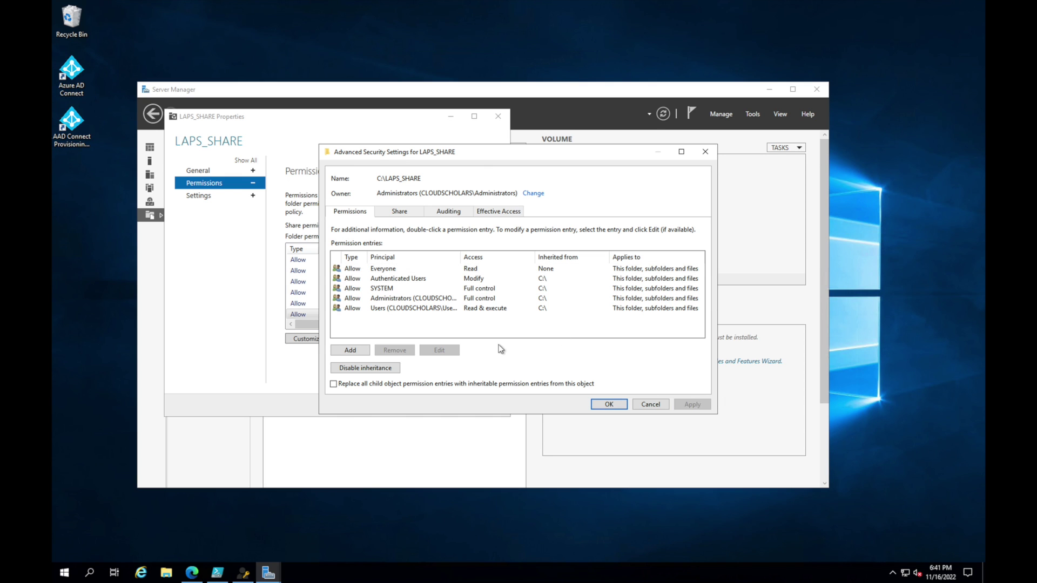
{"action": "left_click", "coordinate": [389, 271]}
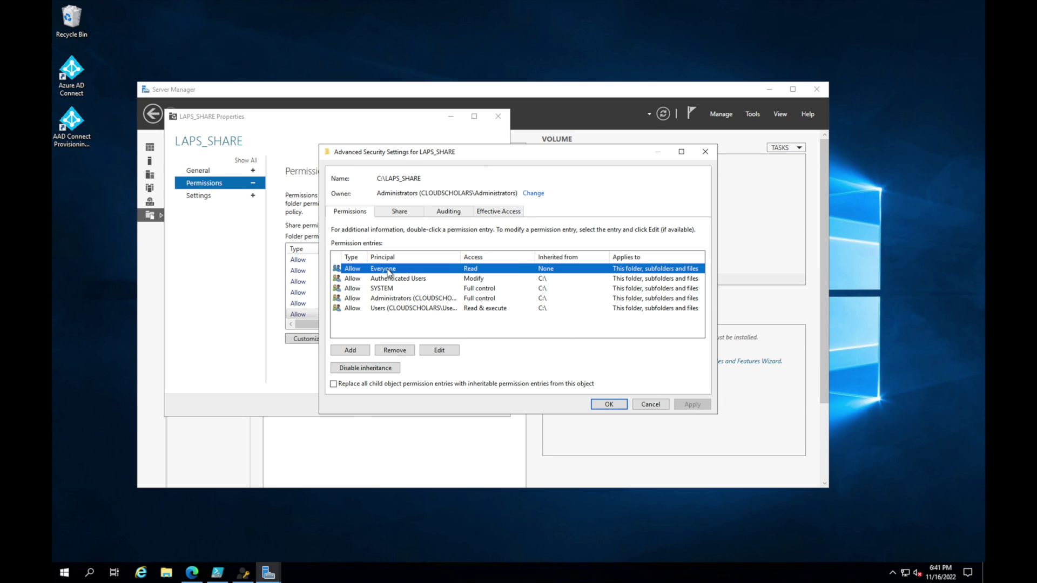
{"action": "left_click", "coordinate": [608, 404]}
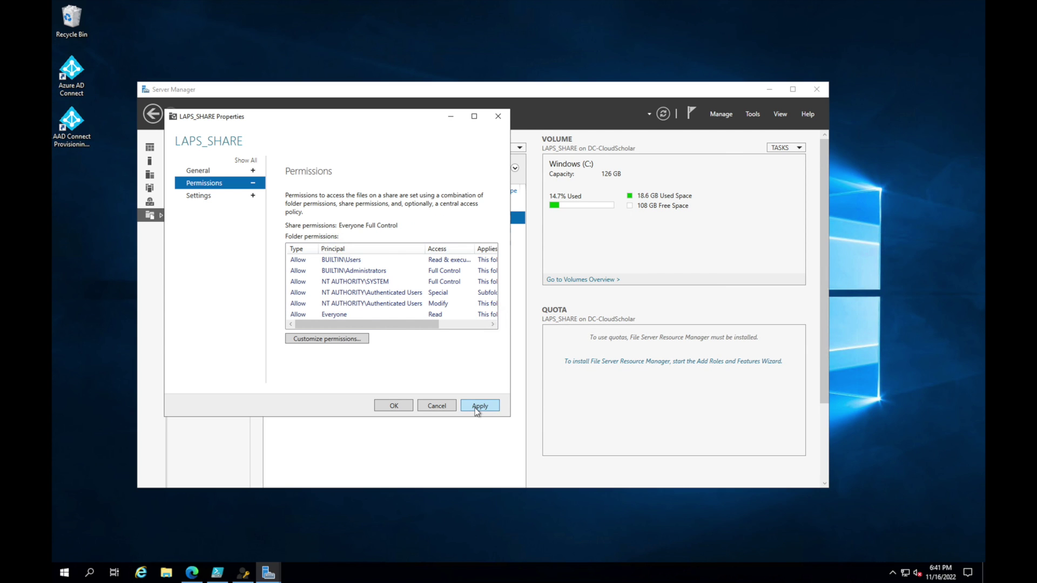
{"action": "left_click", "coordinate": [423, 406]}
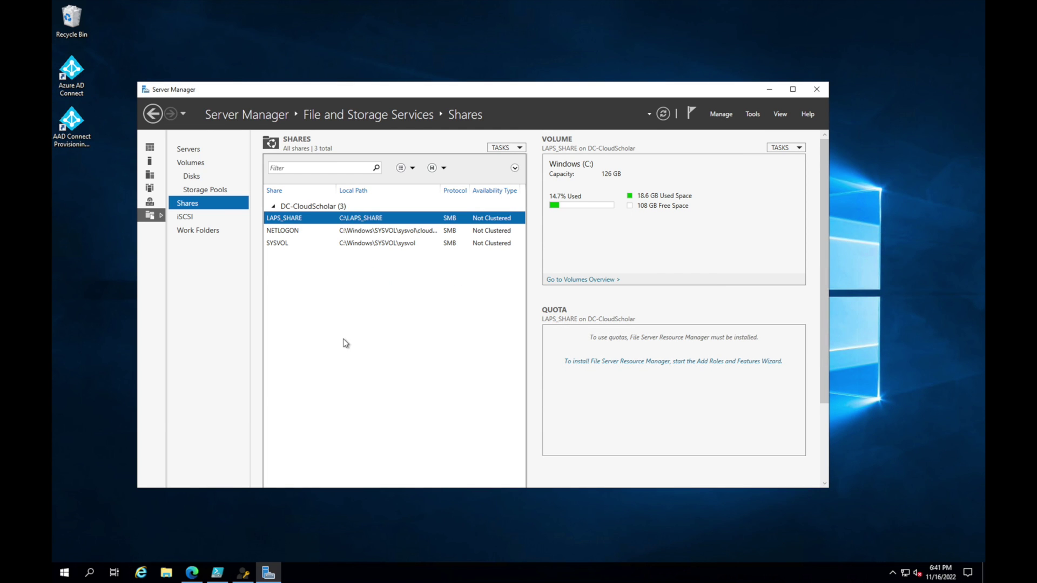
Open Group Policy Management and bring up the available actions for the MS_LAPS GPO linked under VM_EASTREGION.
{"action": "left_click", "coordinate": [70, 571]}
{"action": "type", "text": "group"}
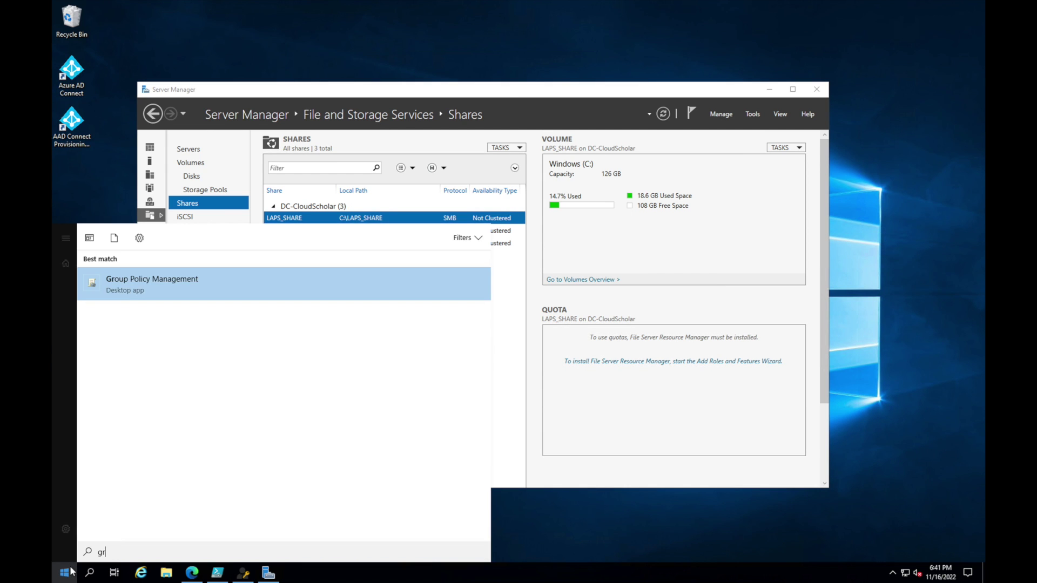
{"action": "key", "text": "Return"}
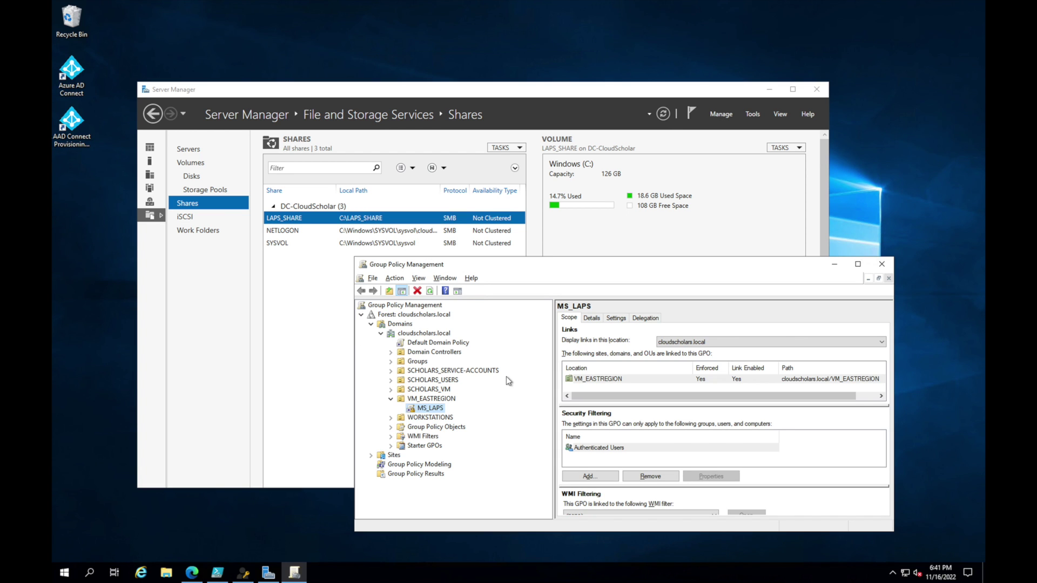
{"action": "right_click", "coordinate": [440, 413]}
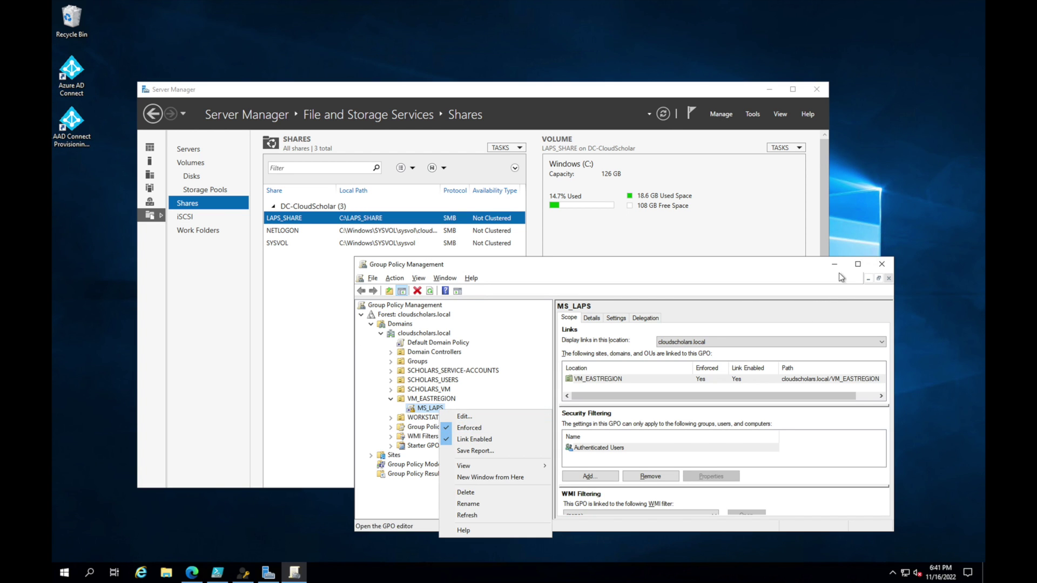
Close Group Policy Management, Server Manager and LAPS UI.
{"action": "left_click", "coordinate": [883, 265]}
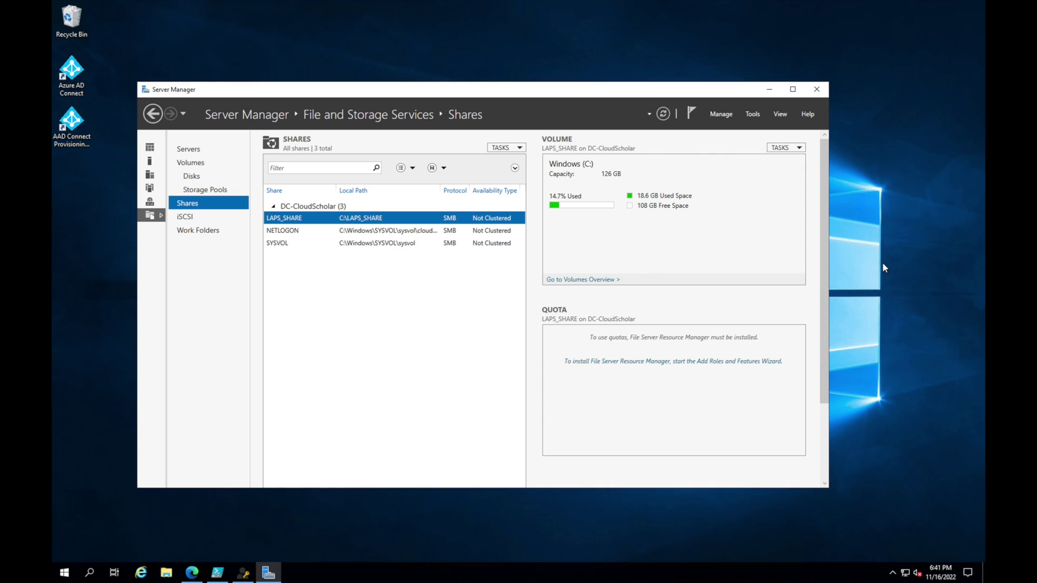
{"action": "left_click", "coordinate": [816, 89]}
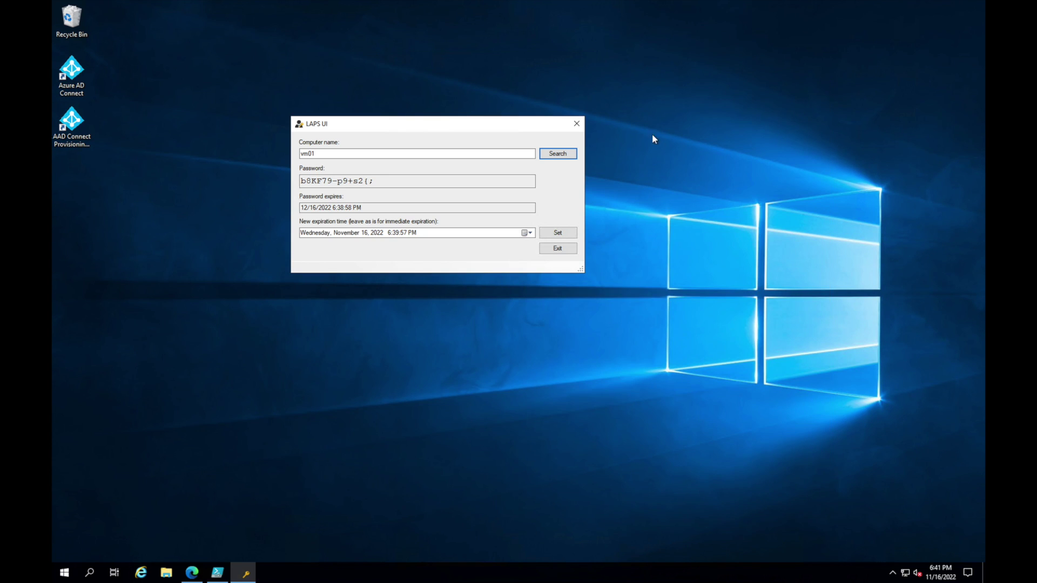
{"action": "left_click", "coordinate": [576, 124]}
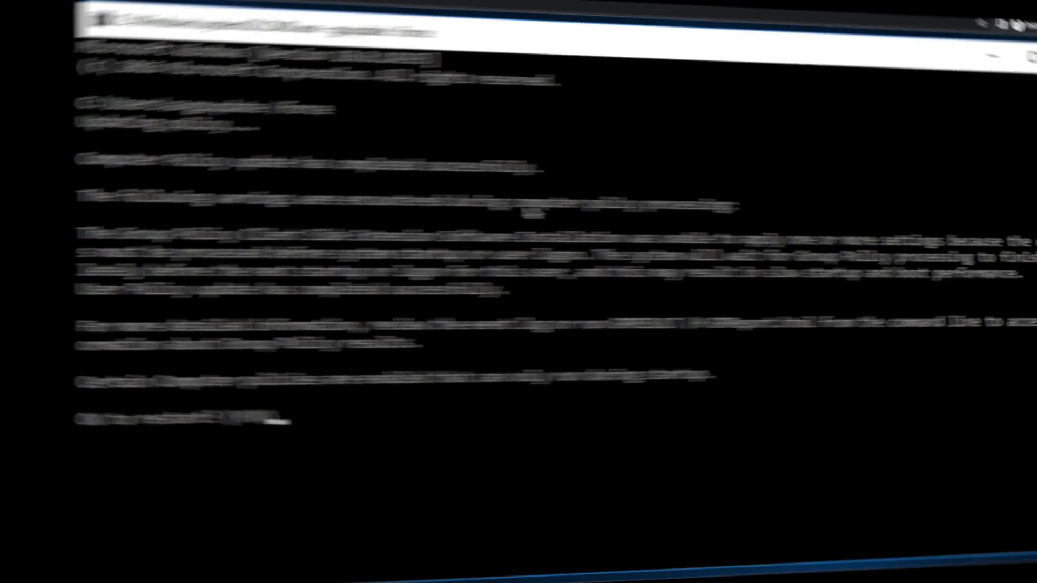